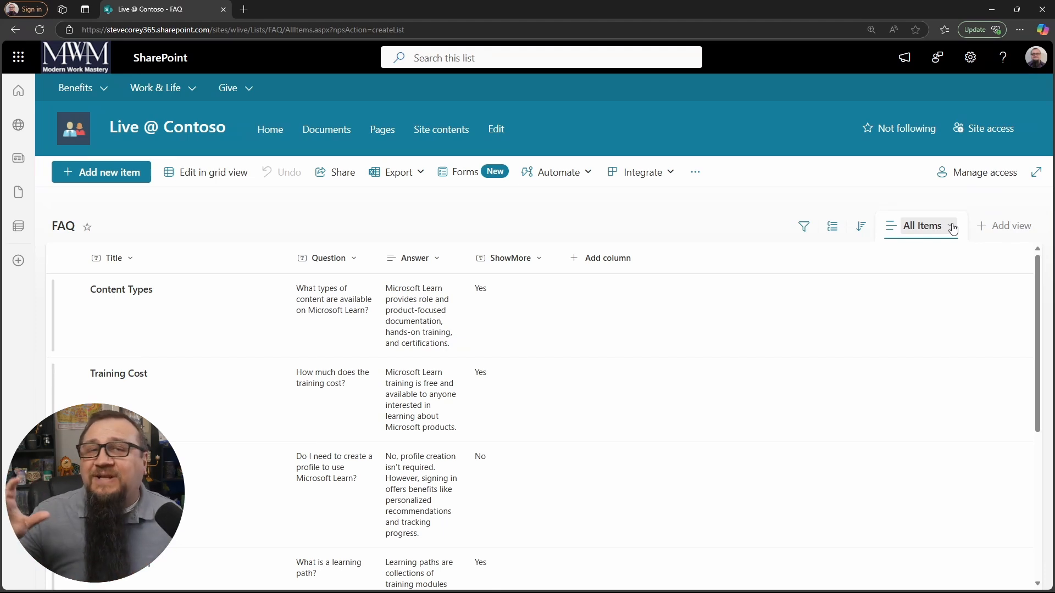
Step: Save the current list view as a new public view named FAQ
{"action": "left_click", "coordinate": [953, 228]}
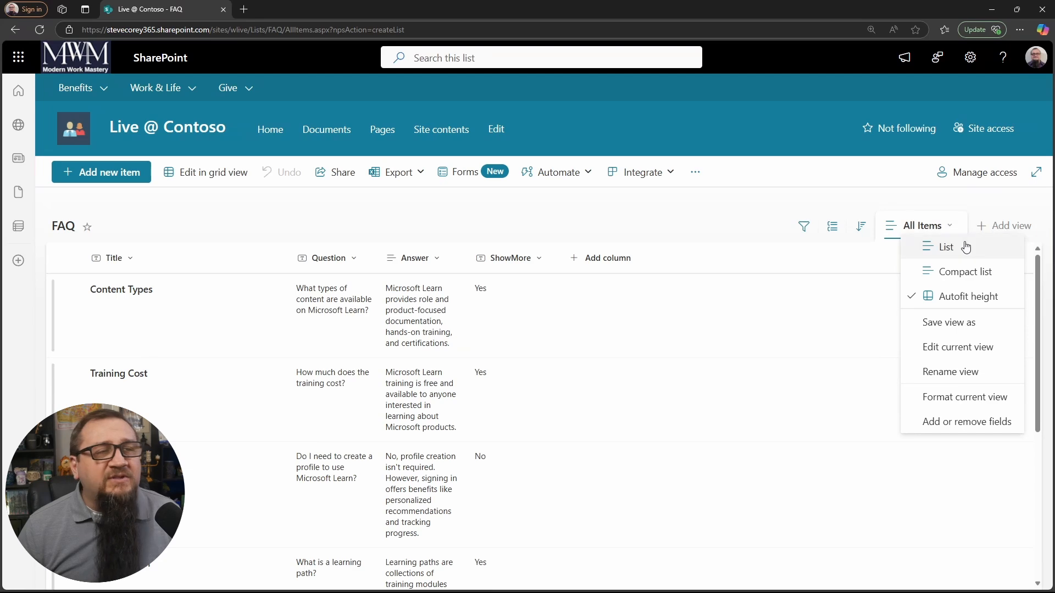
{"action": "left_click", "coordinate": [965, 329]}
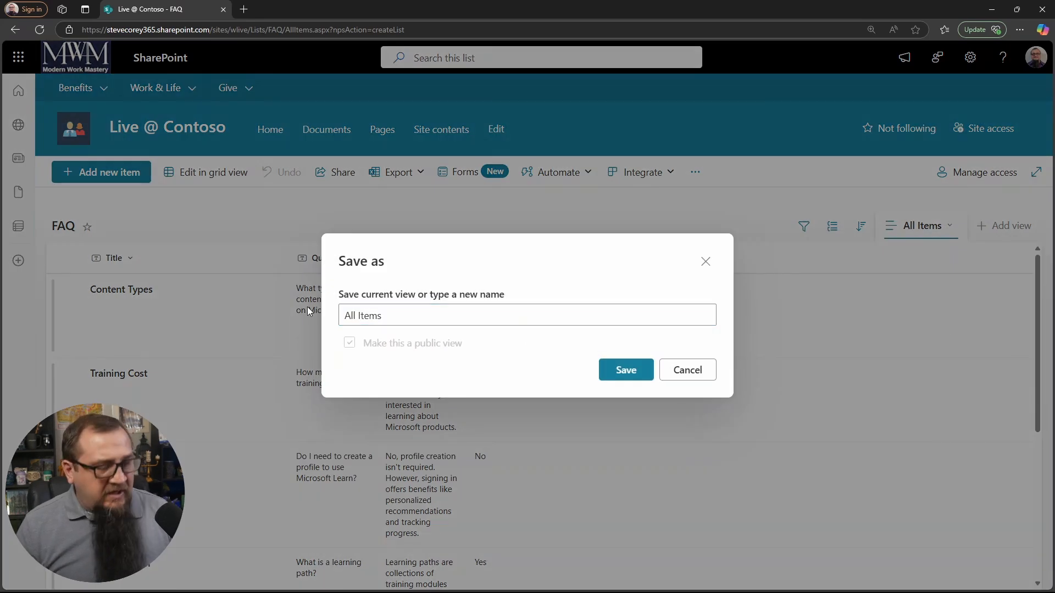
{"action": "triple_click", "coordinate": [534, 325]}
{"action": "type", "text": "FAQ"}
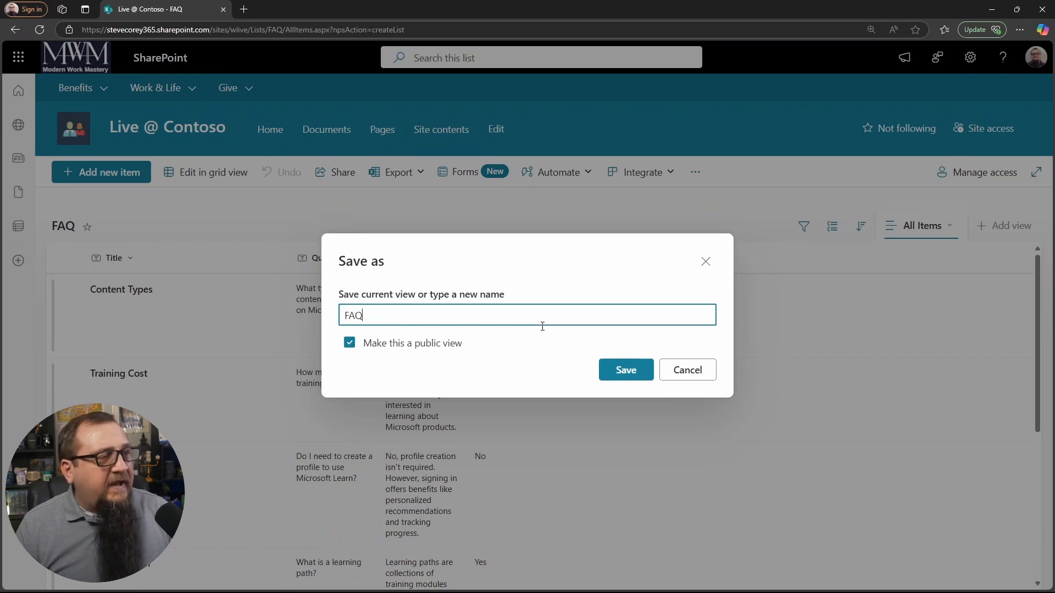
{"action": "left_click", "coordinate": [408, 346]}
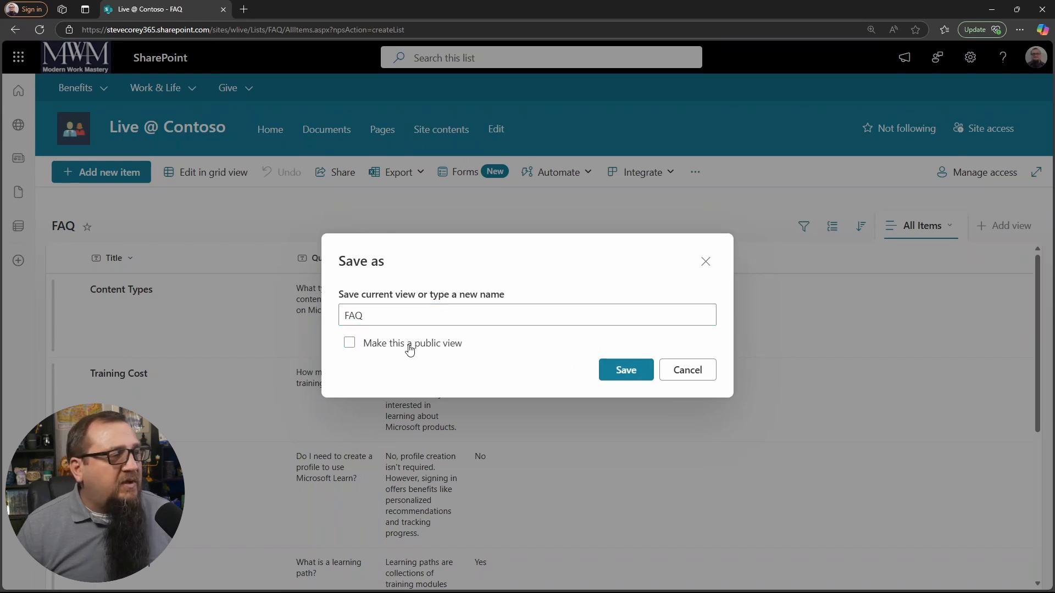
{"action": "left_click", "coordinate": [386, 347]}
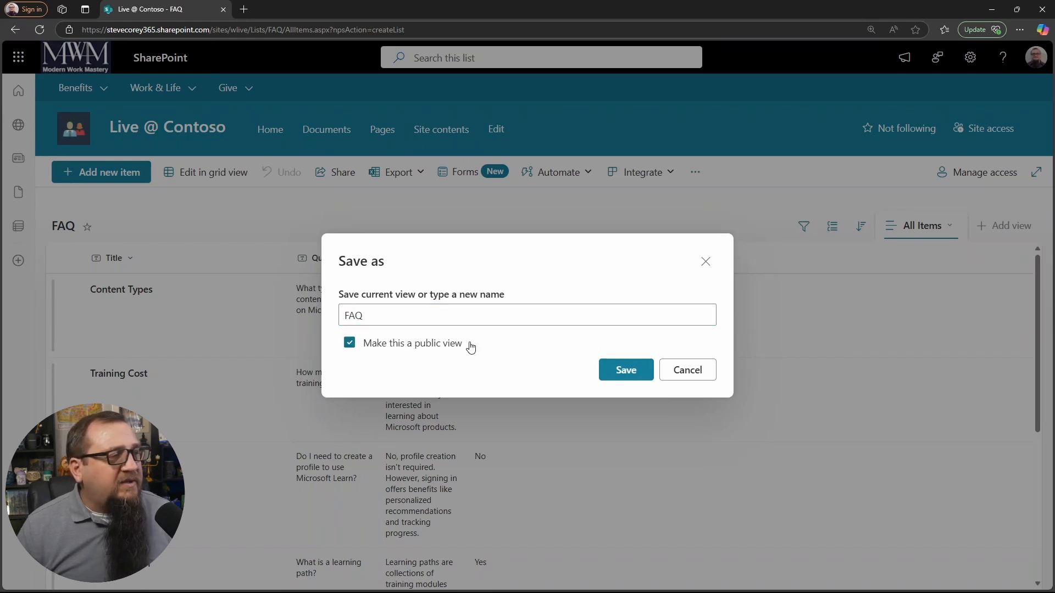
{"action": "left_click", "coordinate": [643, 379]}
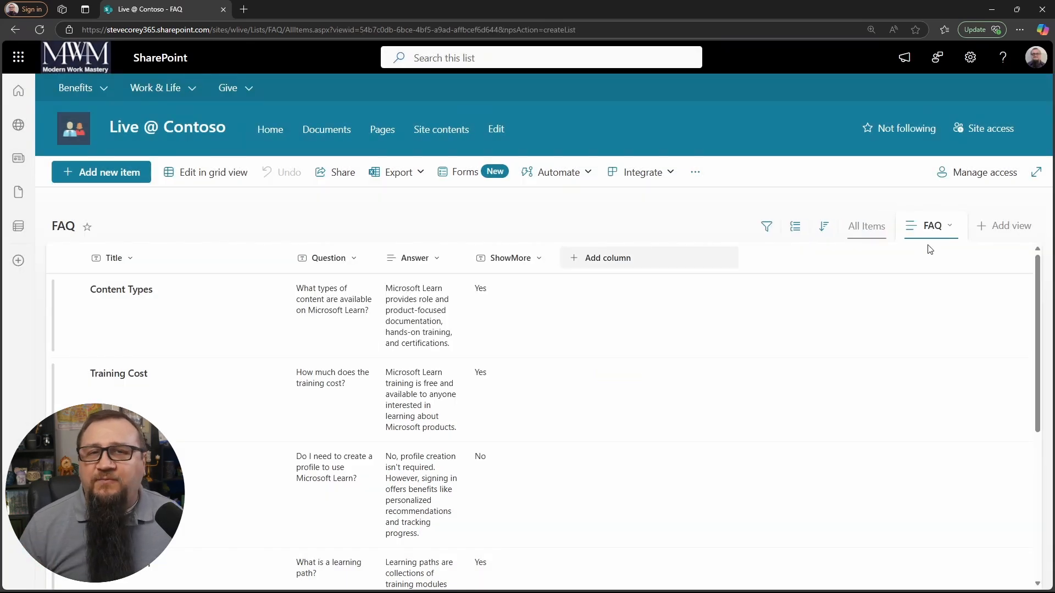
Step: Replace the FAQ view's default formatting JSON in advanced mode with the copied custom code, save the format and close the formatting pane
{"action": "left_click", "coordinate": [950, 227]}
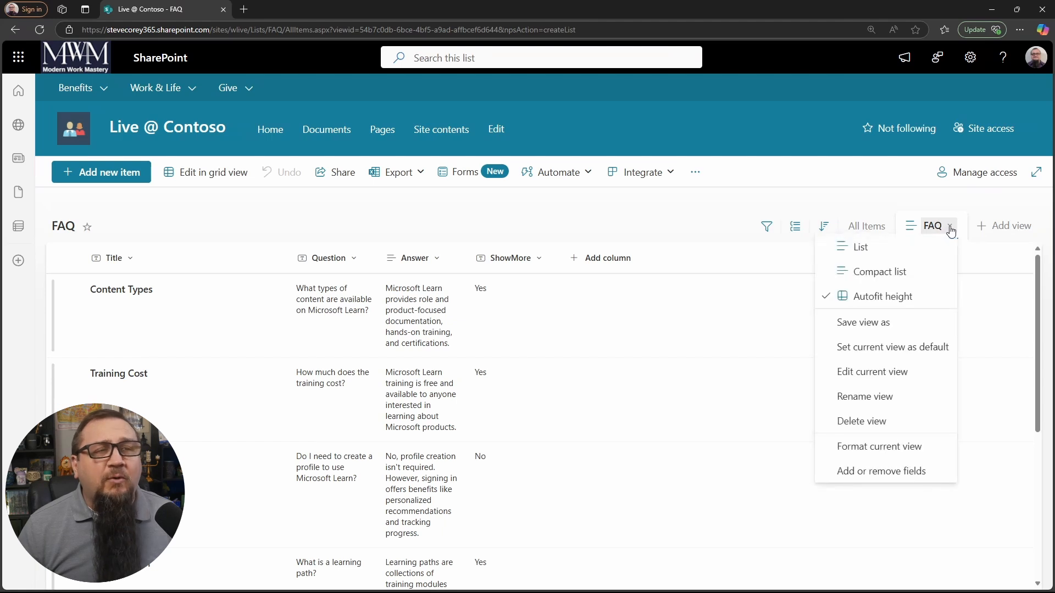
{"action": "left_click", "coordinate": [899, 457]}
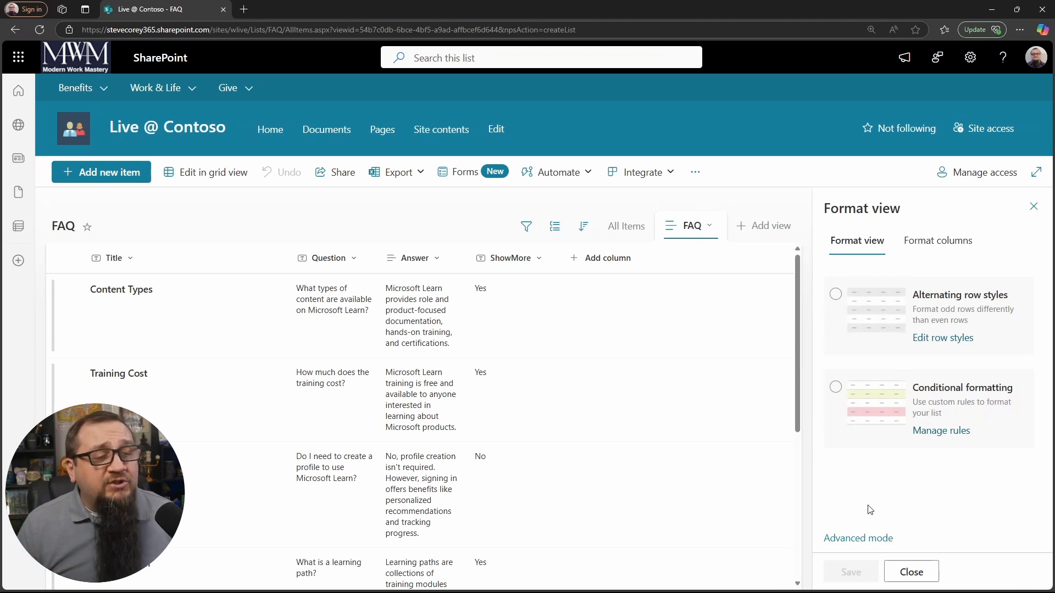
{"action": "left_click", "coordinate": [858, 538]}
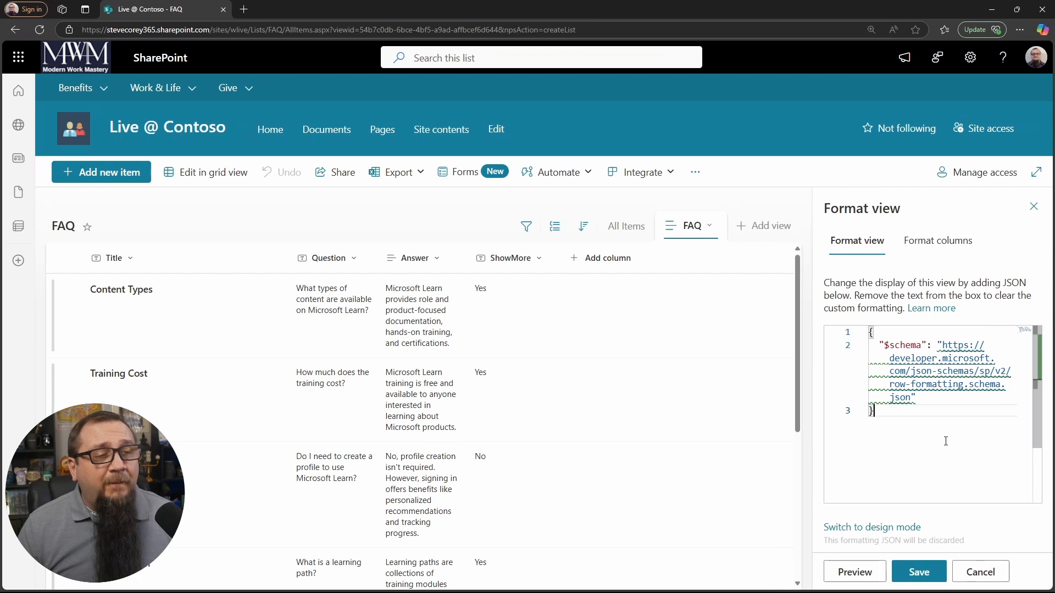
{"action": "key", "text": "ctrl+a"}
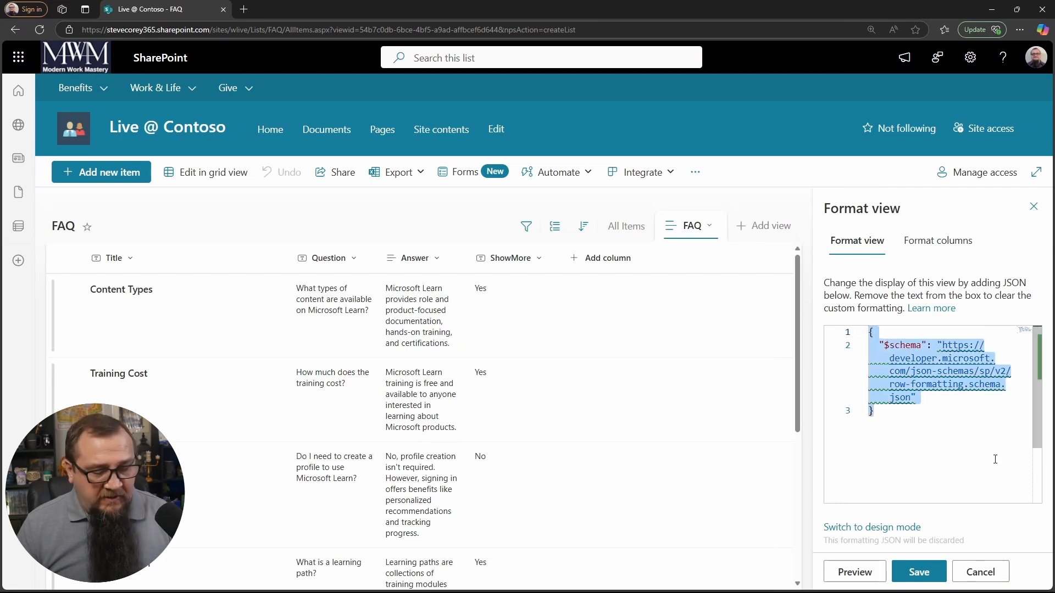
{"action": "key", "text": "Delete"}
{"action": "key", "text": "ctrl+v"}
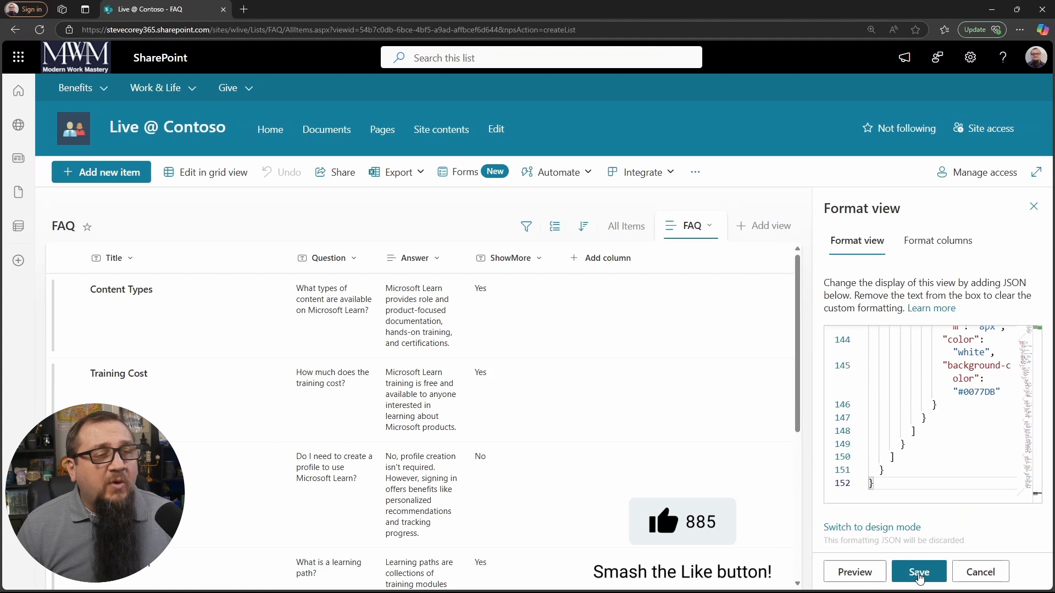
{"action": "left_click", "coordinate": [918, 574]}
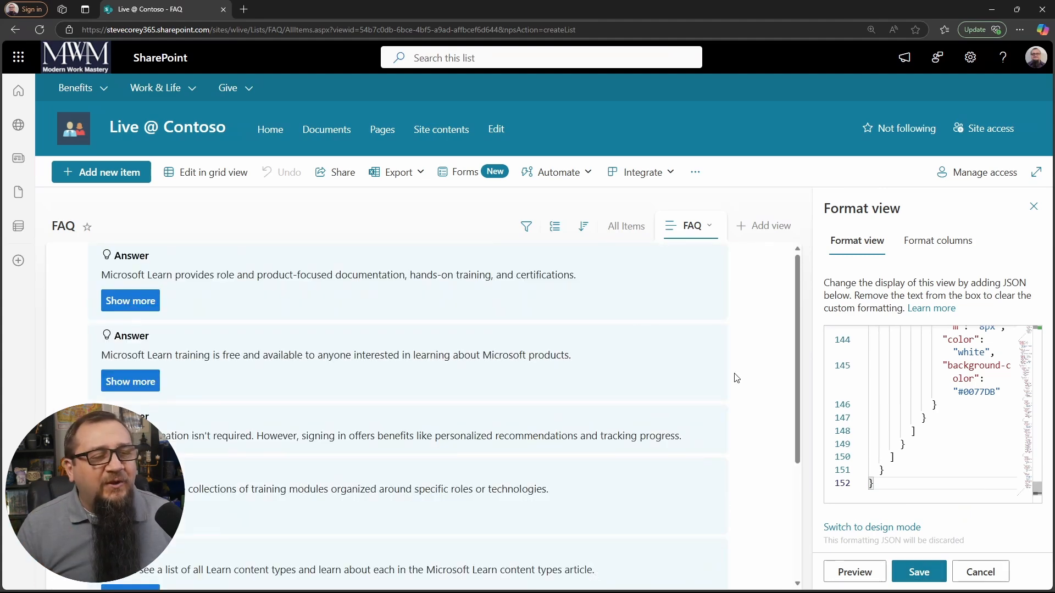
{"action": "left_click", "coordinate": [929, 572]}
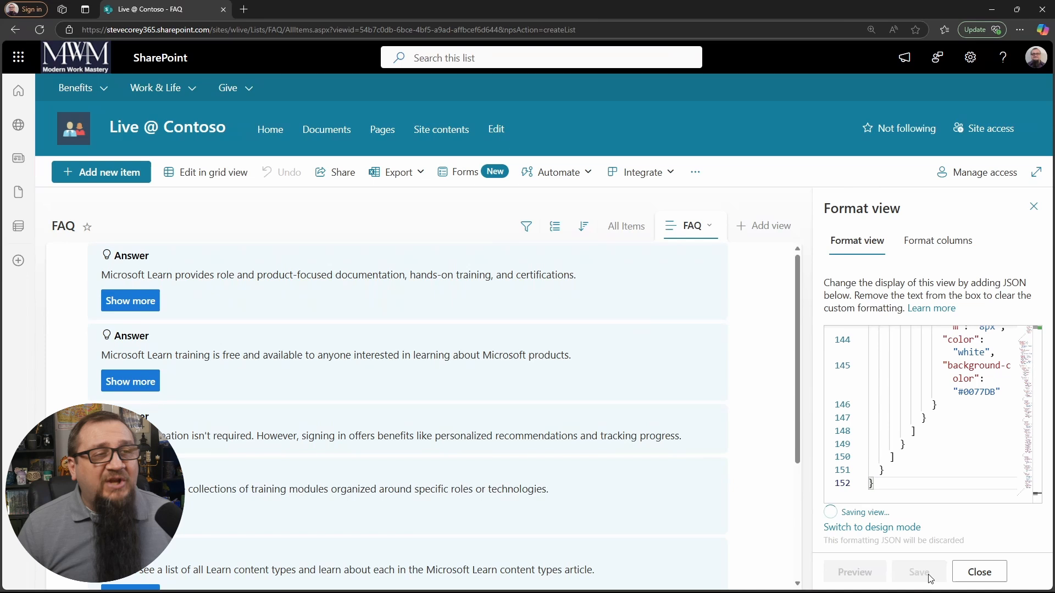
{"action": "left_click", "coordinate": [1034, 208]}
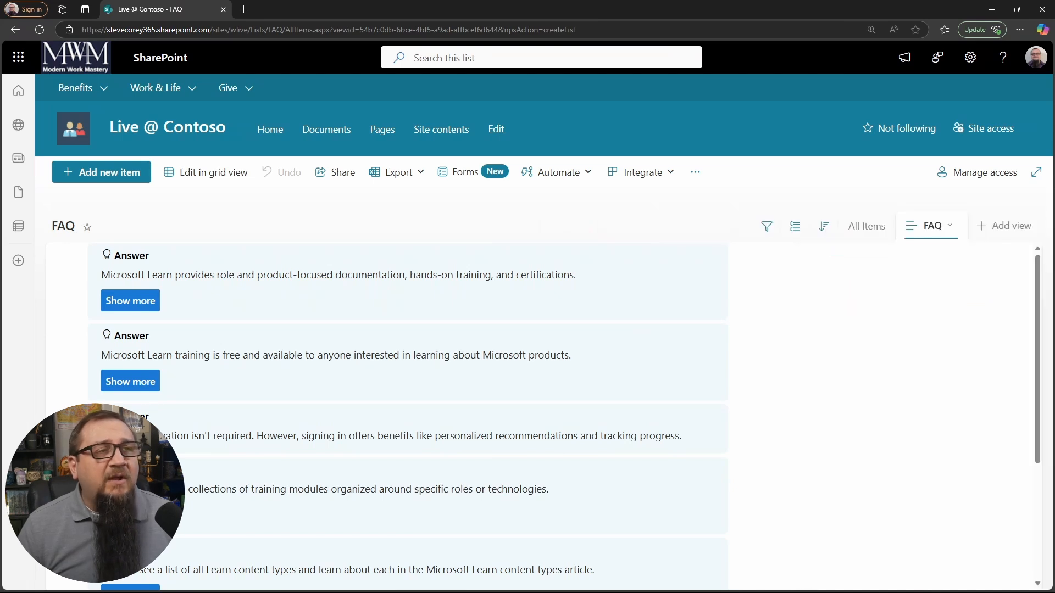
Step: Edit the FAQ view's settings to group items first by the Question column
{"action": "left_click", "coordinate": [952, 227]}
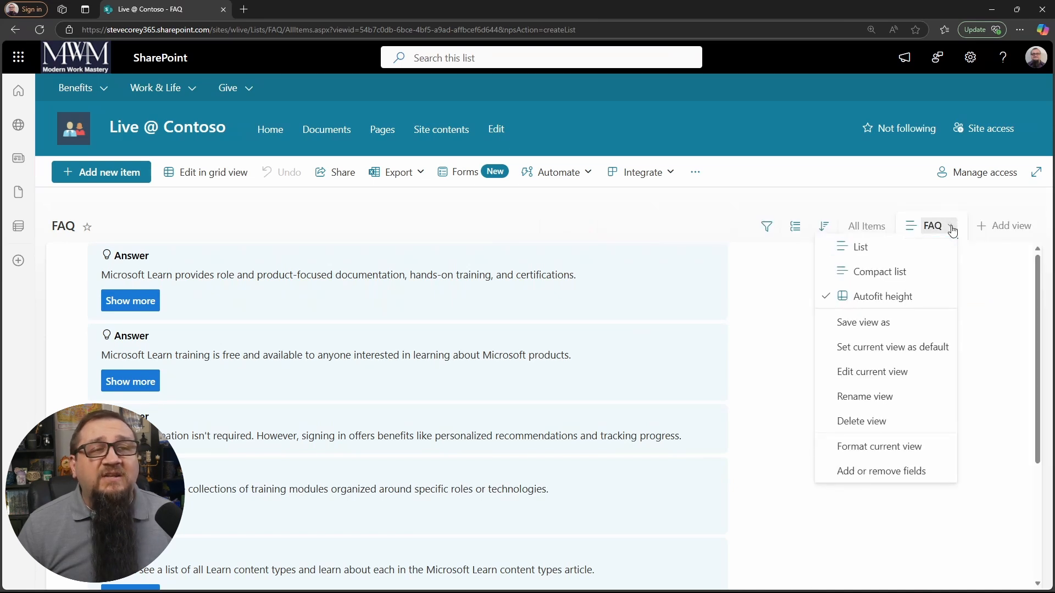
{"action": "left_click", "coordinate": [900, 379]}
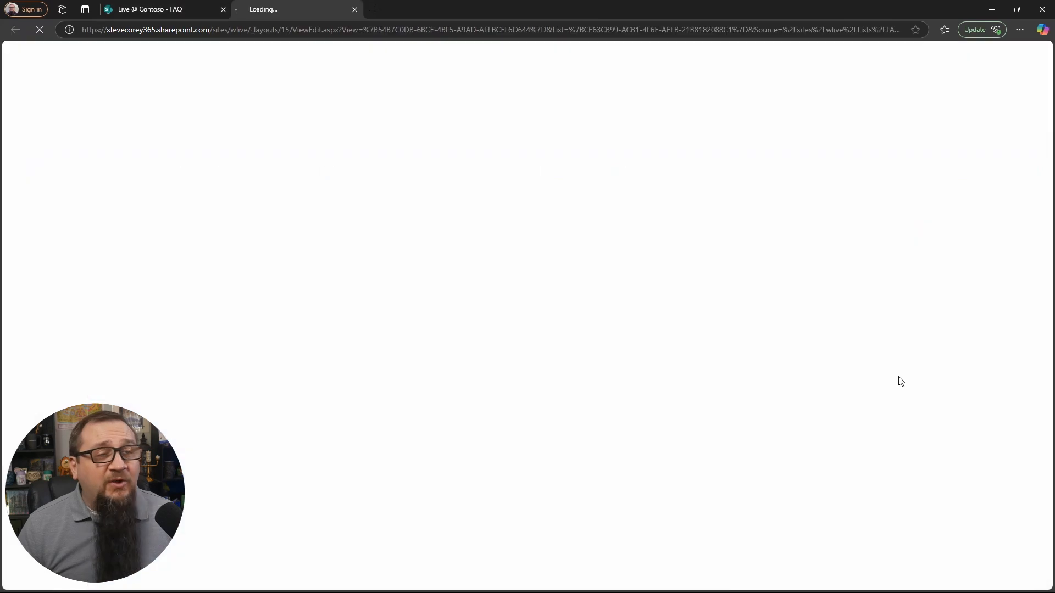
{"action": "scroll", "coordinate": [434, 395], "scroll_direction": "down", "scroll_amount": 15}
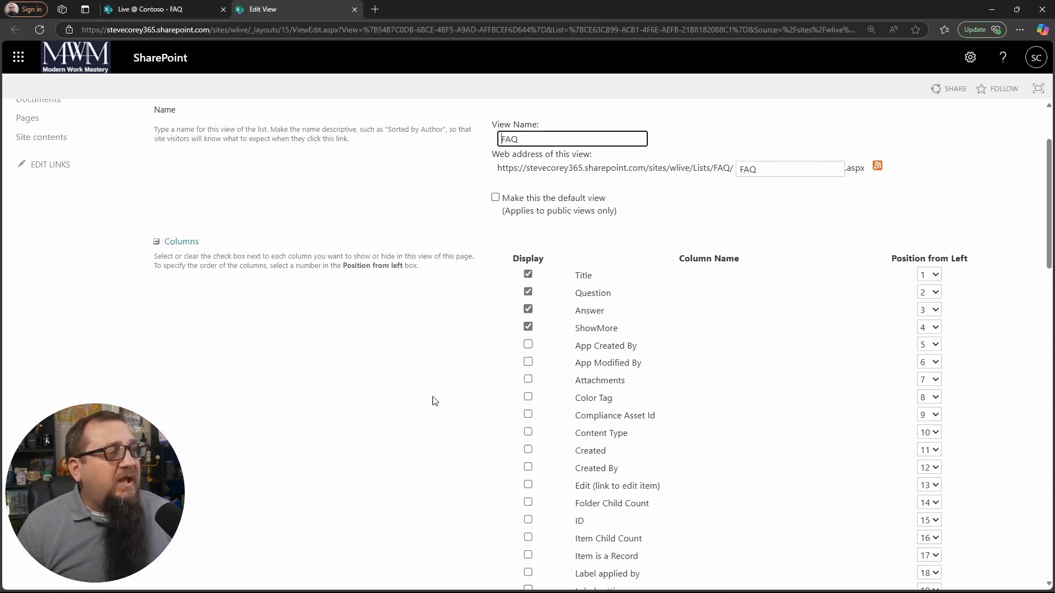
{"action": "scroll", "coordinate": [445, 385], "scroll_direction": "down", "scroll_amount": 6}
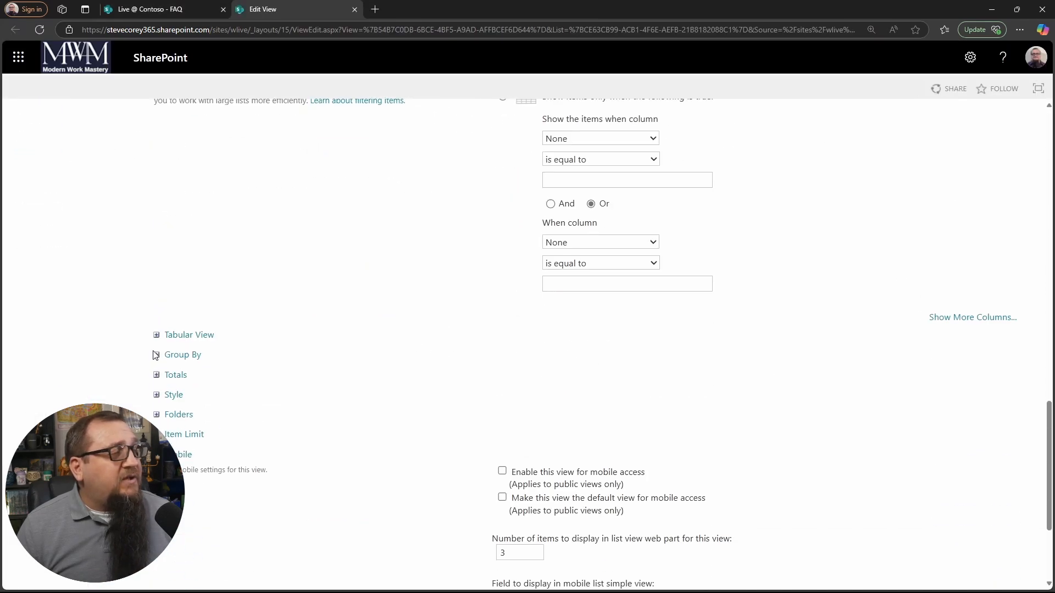
{"action": "left_click", "coordinate": [156, 356]}
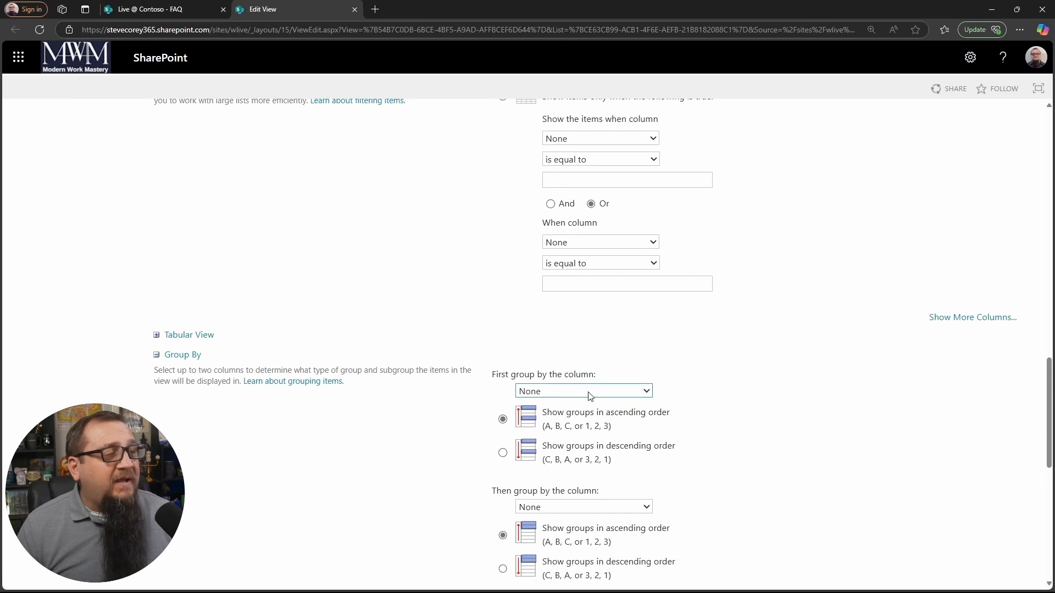
{"action": "left_click", "coordinate": [613, 323]}
{"action": "scroll", "coordinate": [463, 428], "scroll_direction": "down", "scroll_amount": 5}
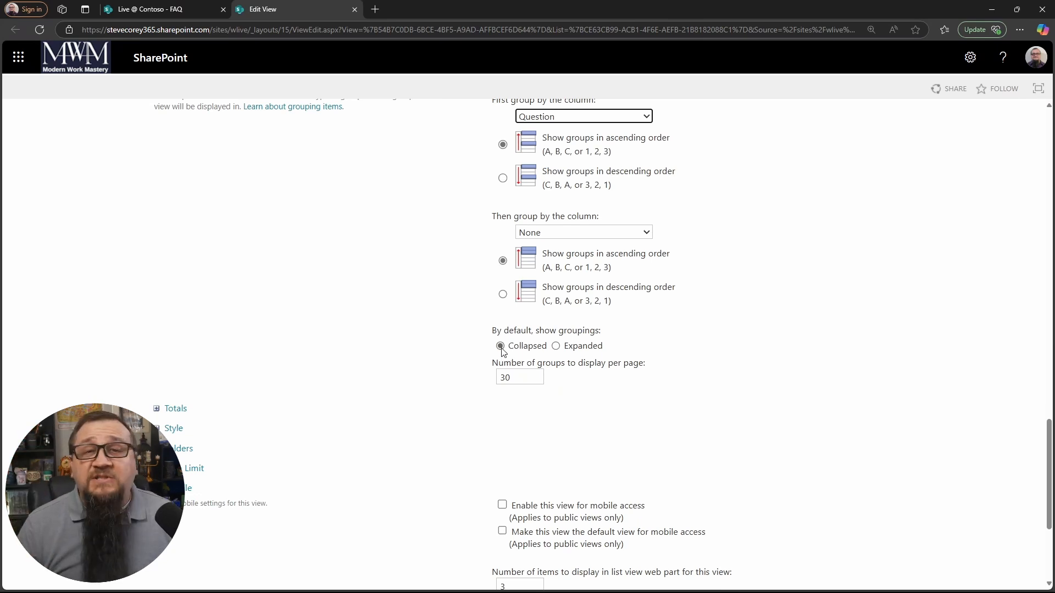
Step: Set the groupings to show collapsed by default and save the view settings
{"action": "left_click", "coordinate": [568, 351]}
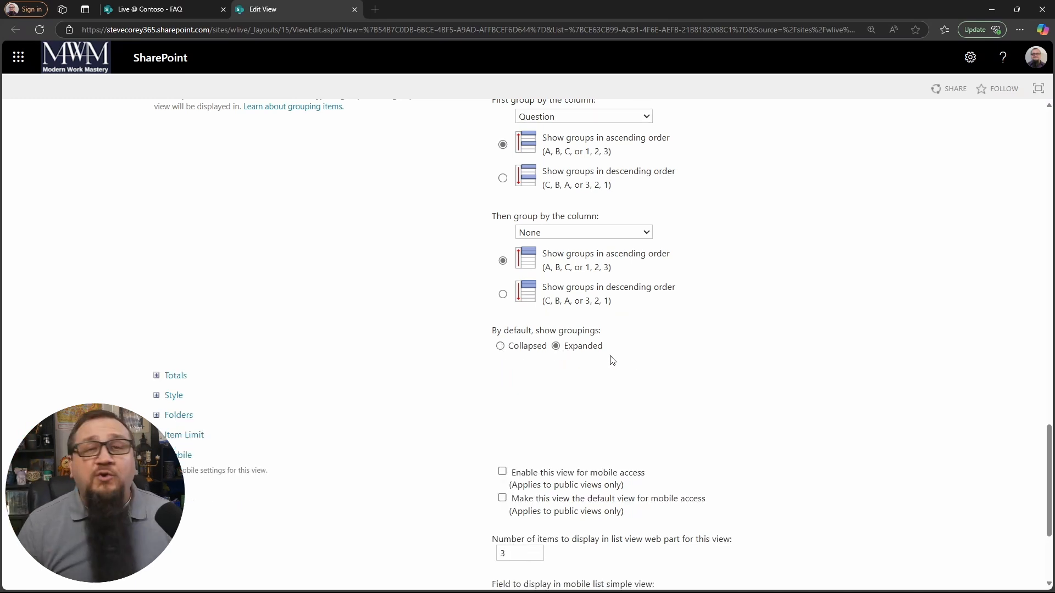
{"action": "left_click", "coordinate": [500, 345]}
{"action": "scroll", "coordinate": [940, 489], "scroll_direction": "down", "scroll_amount": 1}
{"action": "scroll", "coordinate": [940, 489], "scroll_direction": "down", "scroll_amount": 3}
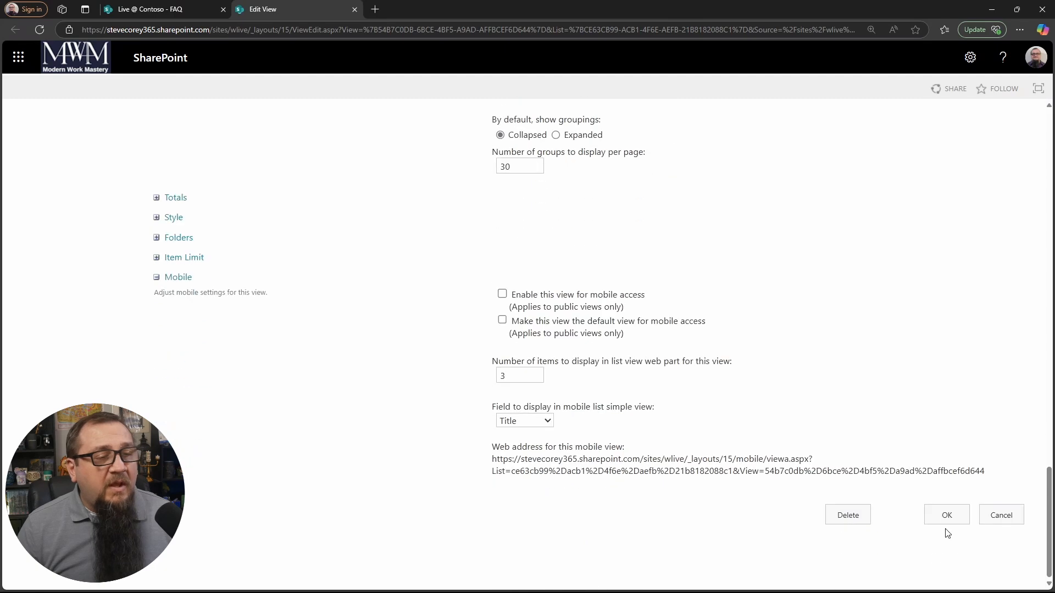
{"action": "left_click", "coordinate": [955, 513]}
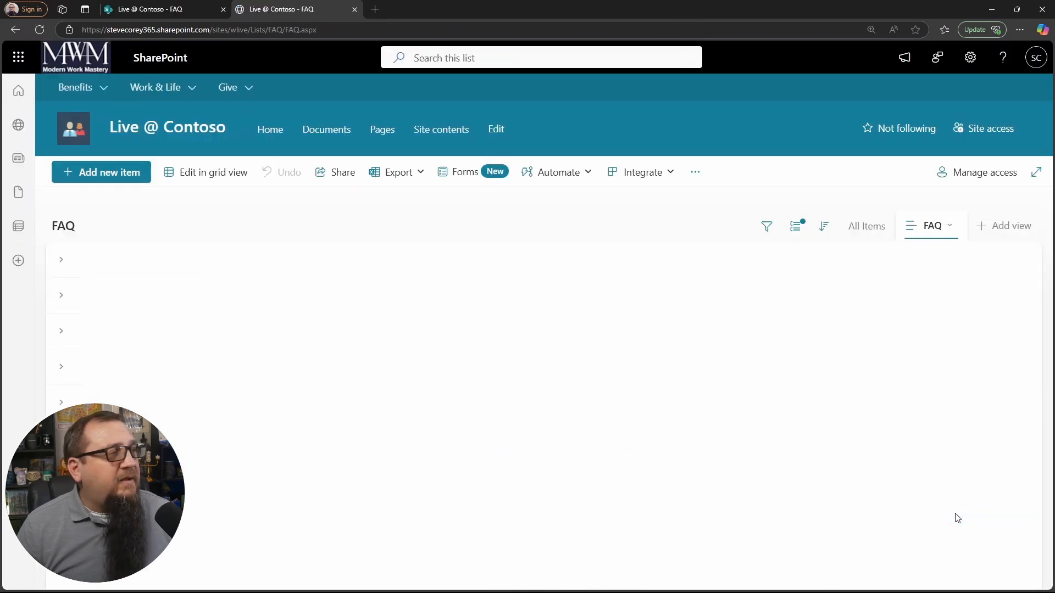
Step: Expand and collapse the profile and Achievements and Credentials questions to check how their answers display
{"action": "left_click", "coordinate": [62, 261]}
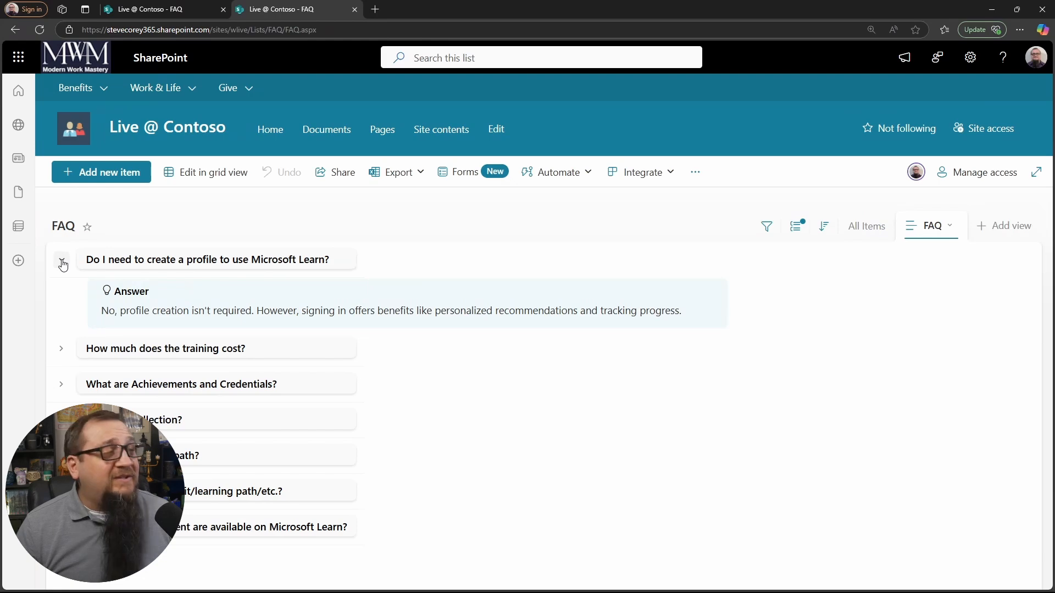
{"action": "left_click", "coordinate": [62, 261]}
{"action": "left_click", "coordinate": [62, 262]}
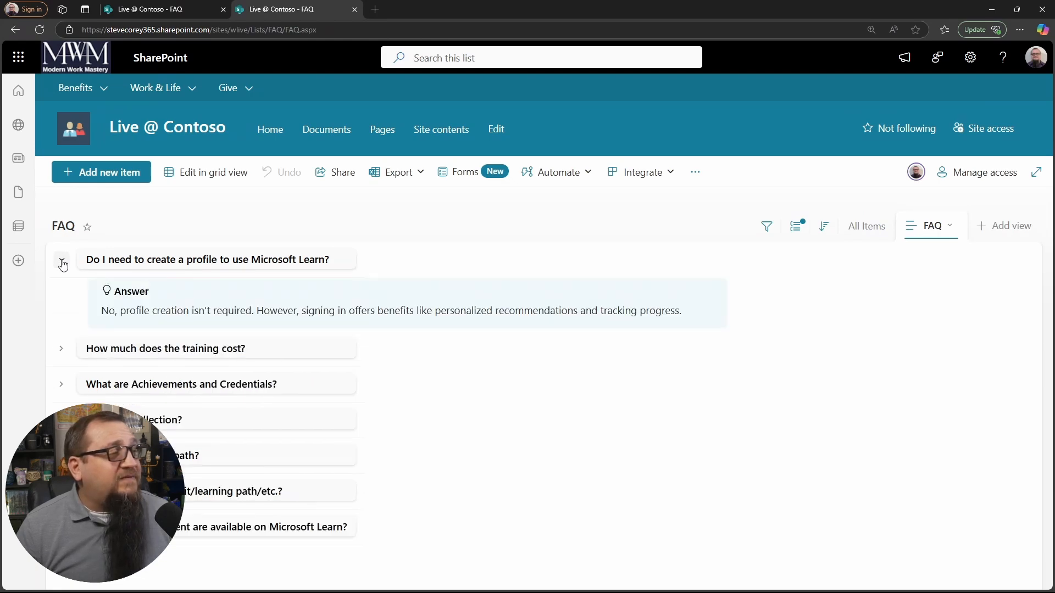
{"action": "left_click", "coordinate": [62, 261]}
{"action": "left_click", "coordinate": [64, 332]}
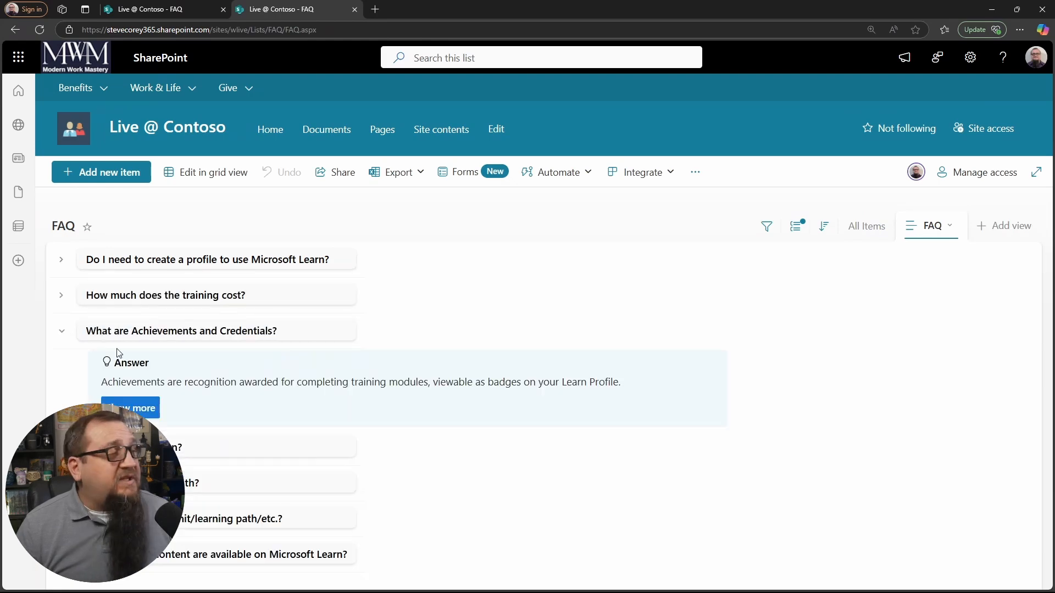
{"action": "left_click", "coordinate": [64, 333]}
Step: Expand the question about creating a profile and inspect its ShowMore value in grid view
{"action": "left_click", "coordinate": [63, 263]}
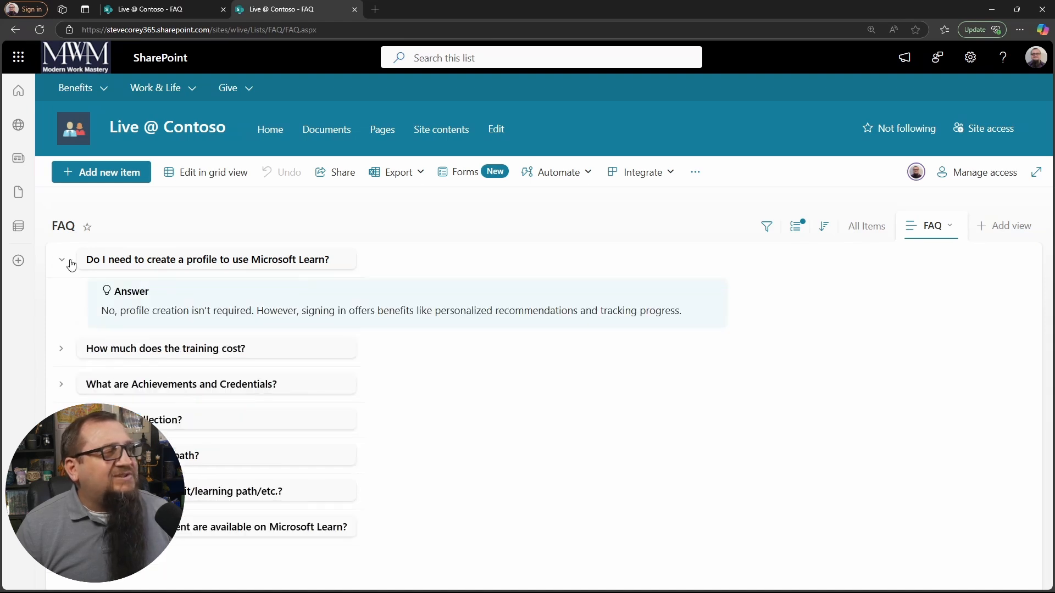
{"action": "left_click", "coordinate": [210, 183]}
{"action": "left_click", "coordinate": [531, 341]}
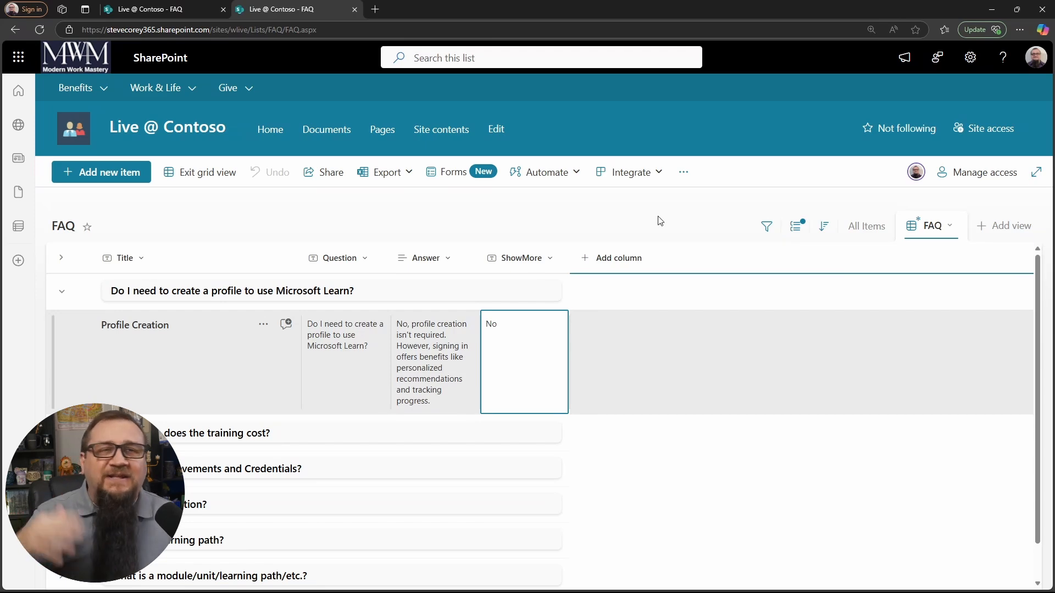
Step: Open the site's Home page for editing and change the Benefit news and updates section to a two-column layout
{"action": "left_click", "coordinate": [277, 135]}
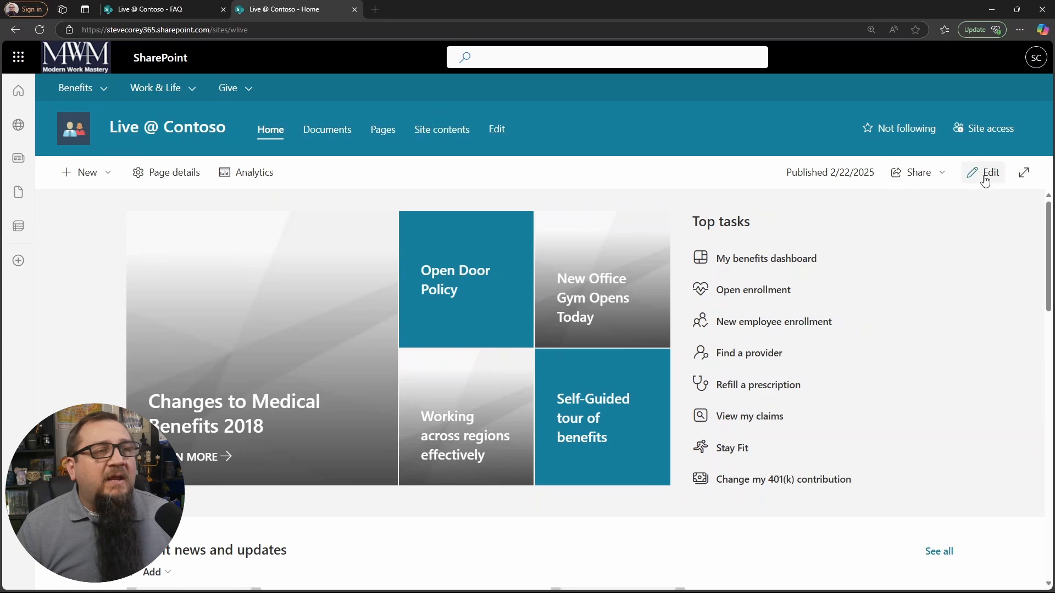
{"action": "left_click", "coordinate": [990, 182]}
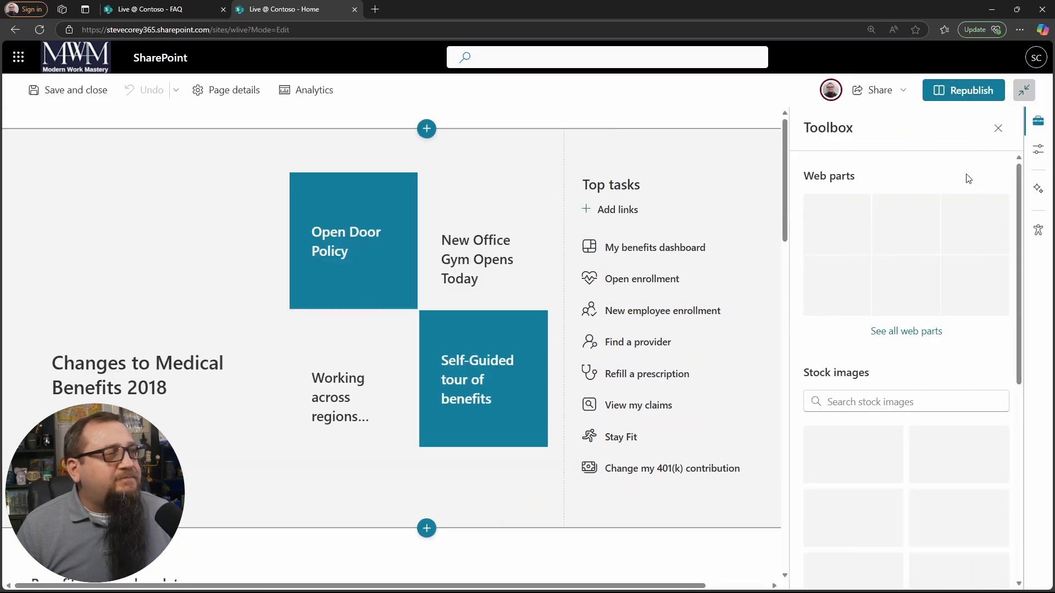
{"action": "scroll", "coordinate": [633, 325], "scroll_direction": "down", "scroll_amount": 3}
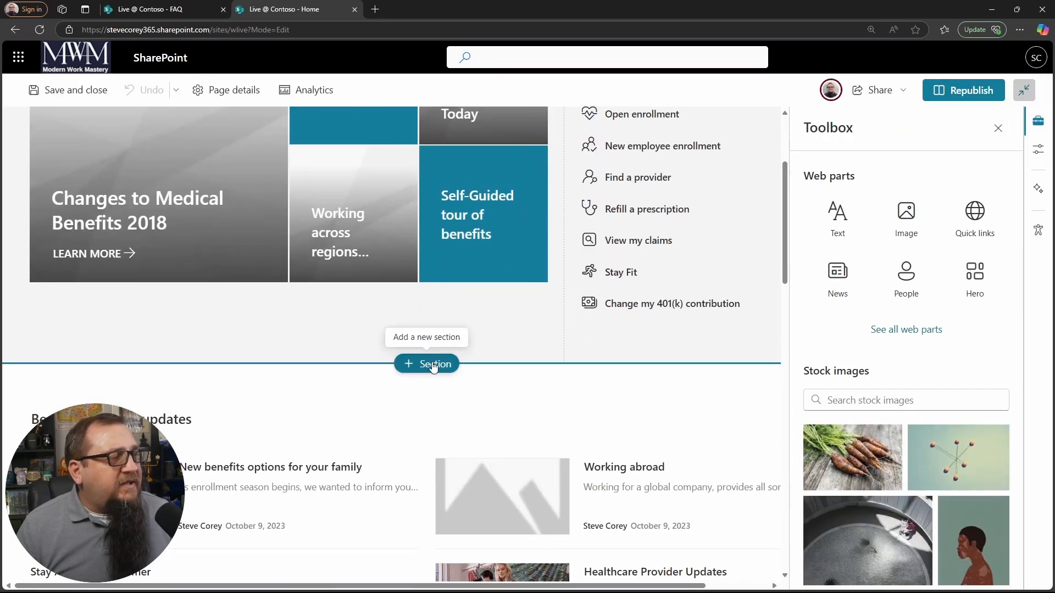
{"action": "scroll", "coordinate": [436, 367], "scroll_direction": "down", "scroll_amount": 1}
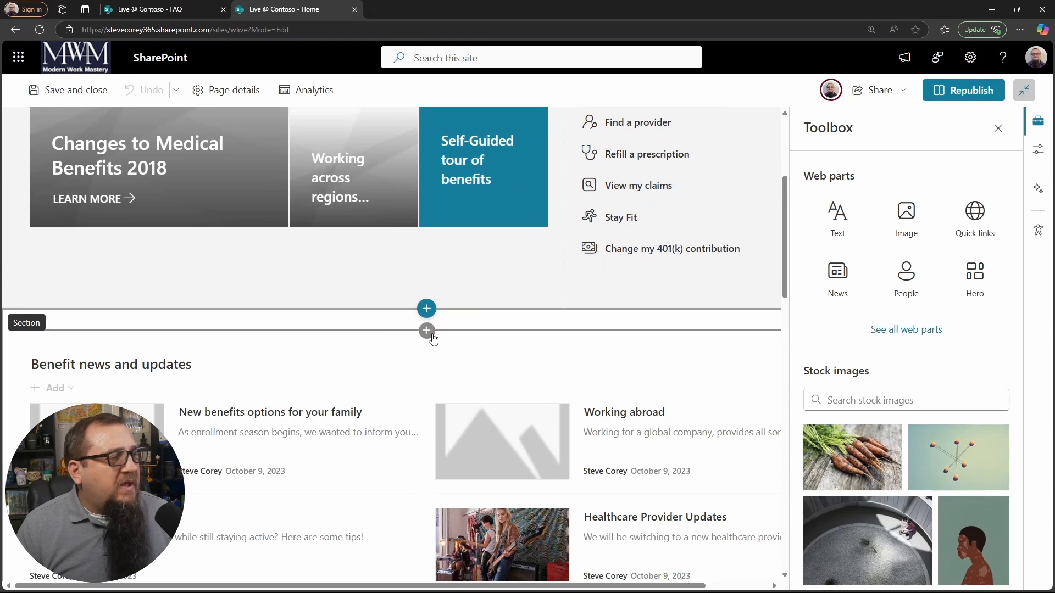
{"action": "left_click", "coordinate": [290, 354]}
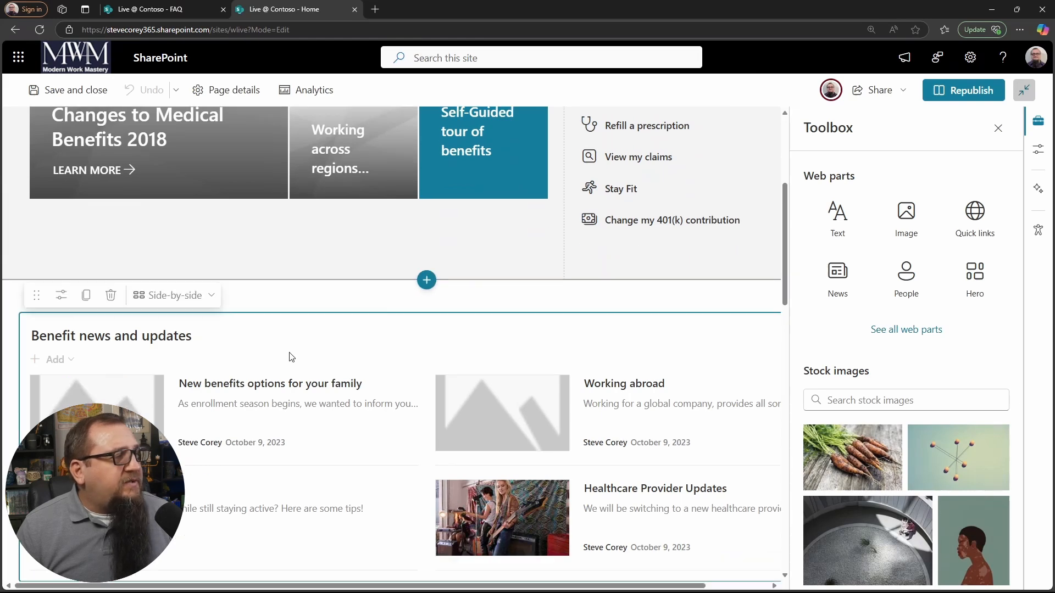
{"action": "left_click", "coordinate": [302, 297]}
{"action": "left_click", "coordinate": [45, 297]}
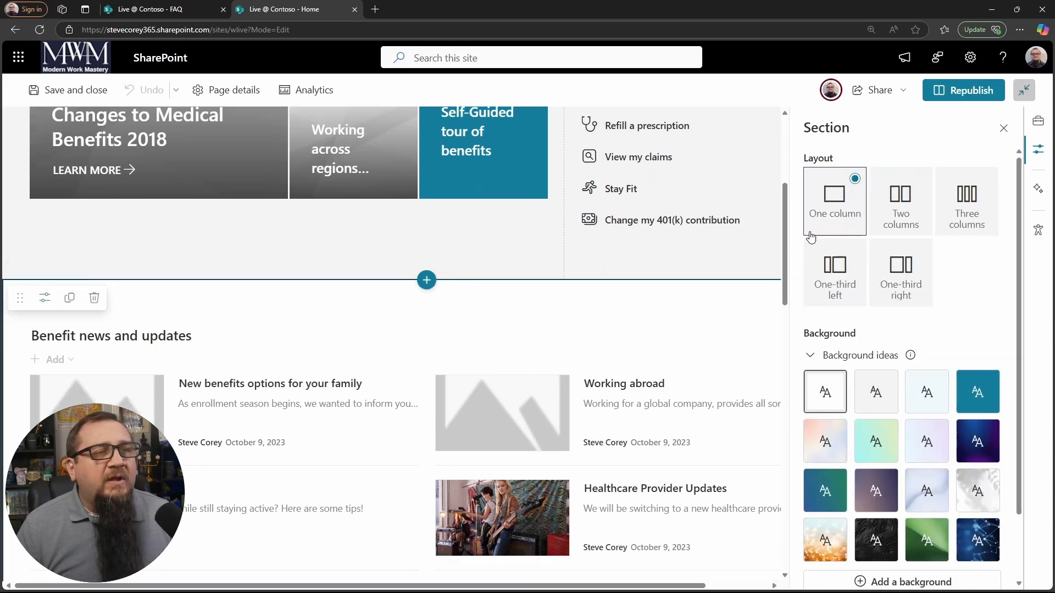
{"action": "left_click", "coordinate": [912, 208]}
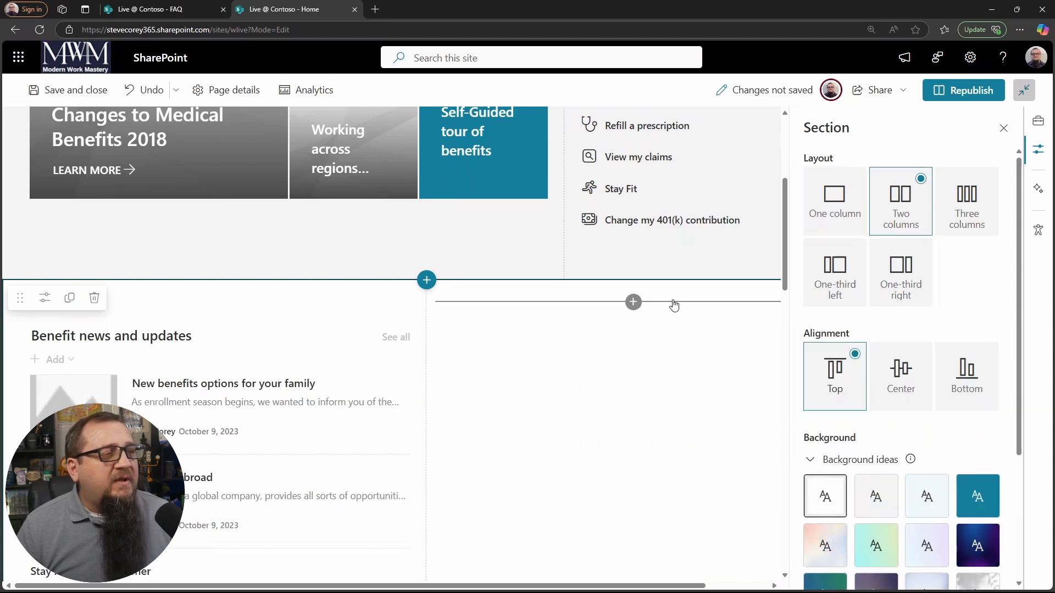
Step: Add a List web part showing the FAQ list to the section's empty column, save and close the page, and reload it
{"action": "left_click", "coordinate": [633, 302]}
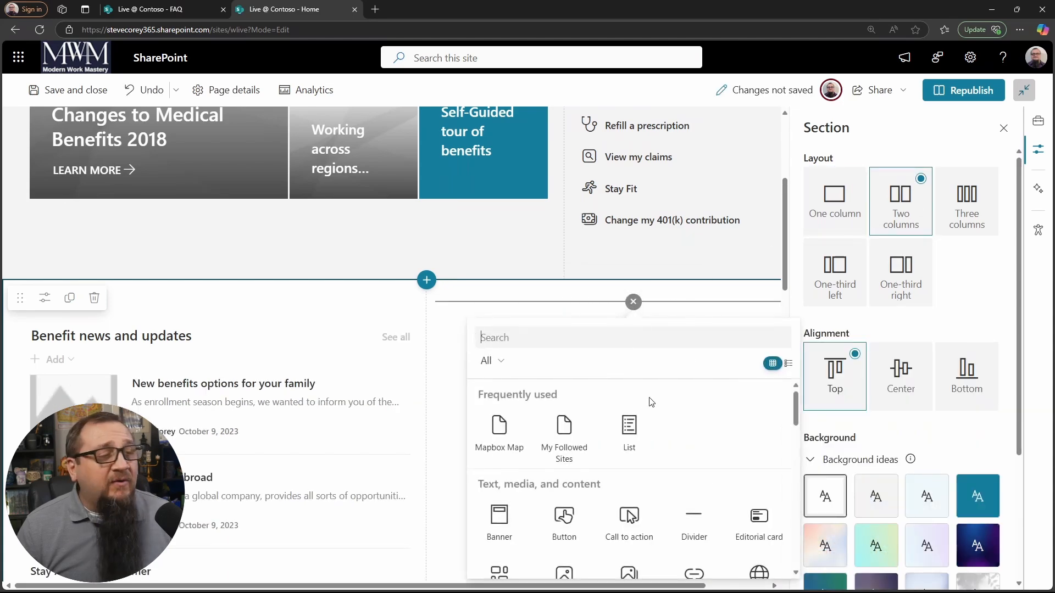
{"action": "left_click", "coordinate": [629, 437]}
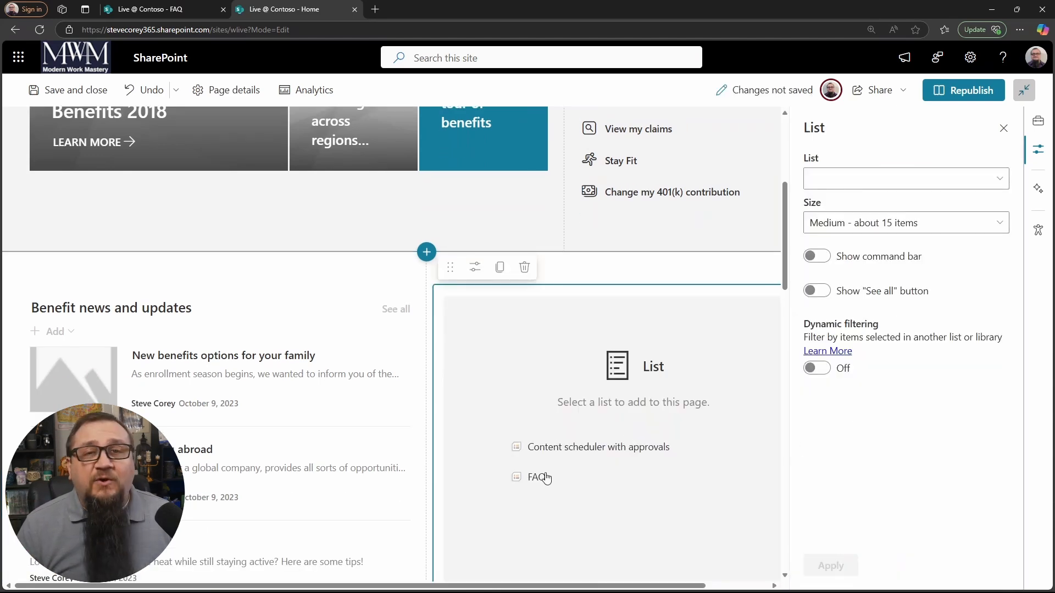
{"action": "left_click", "coordinate": [544, 477]}
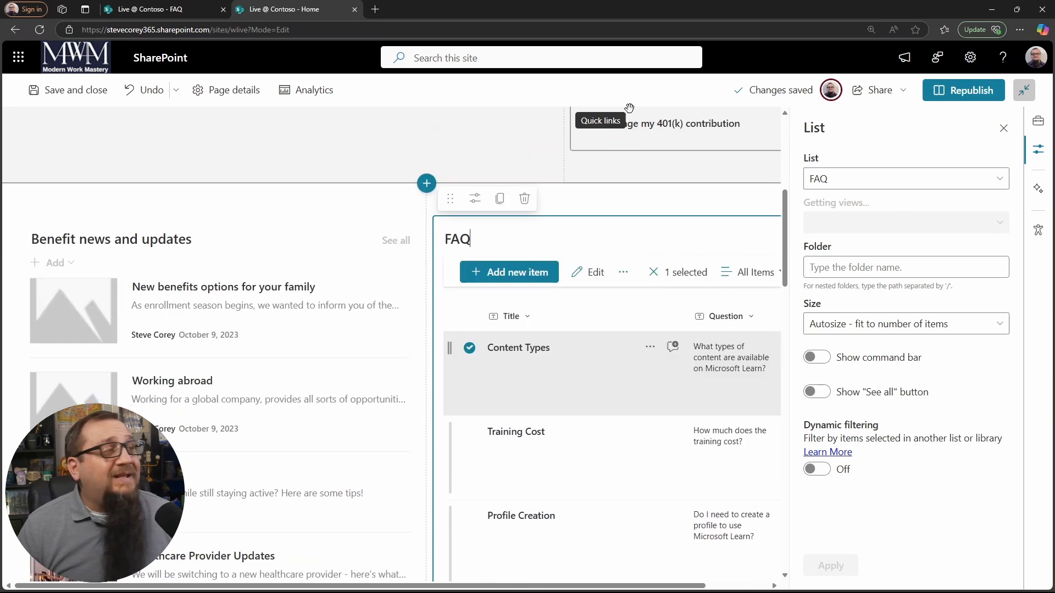
{"action": "left_click", "coordinate": [62, 97]}
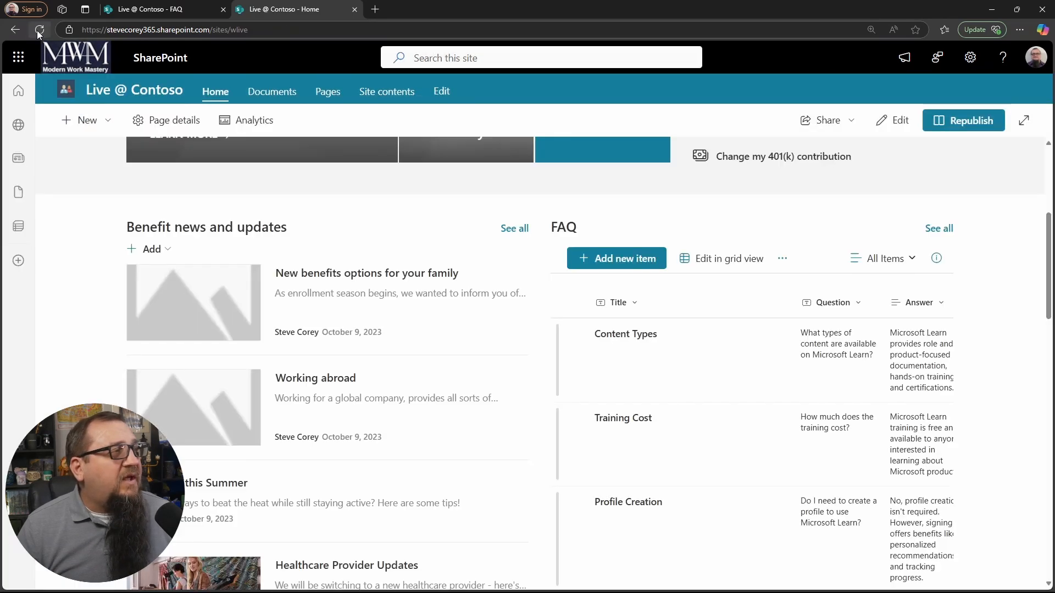
{"action": "left_click", "coordinate": [39, 30]}
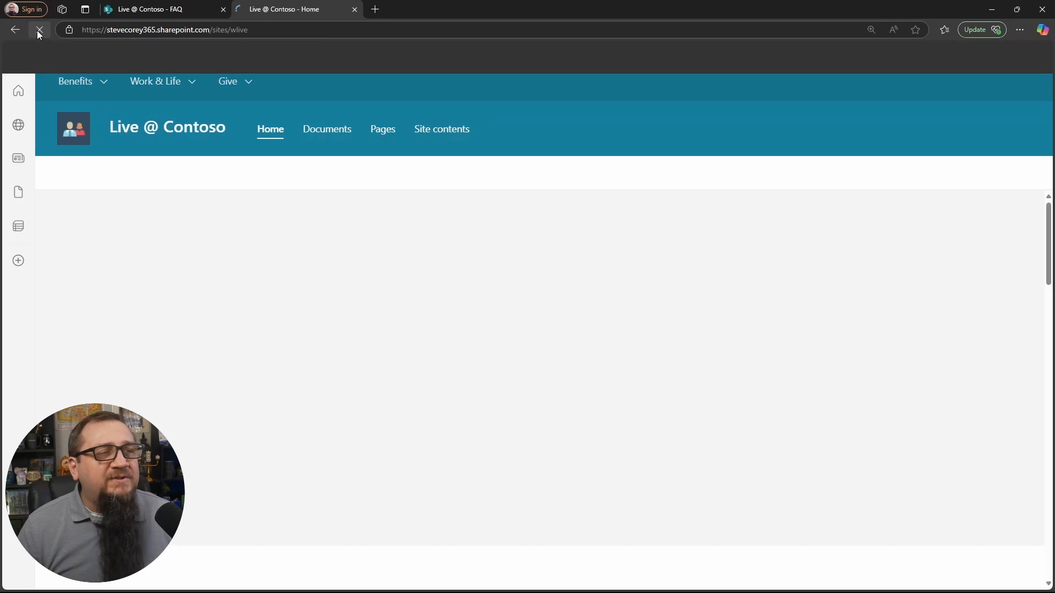
Step: Reopen the Home page for editing and set the FAQ list web part to use the FAQ view
{"action": "left_click", "coordinate": [899, 182]}
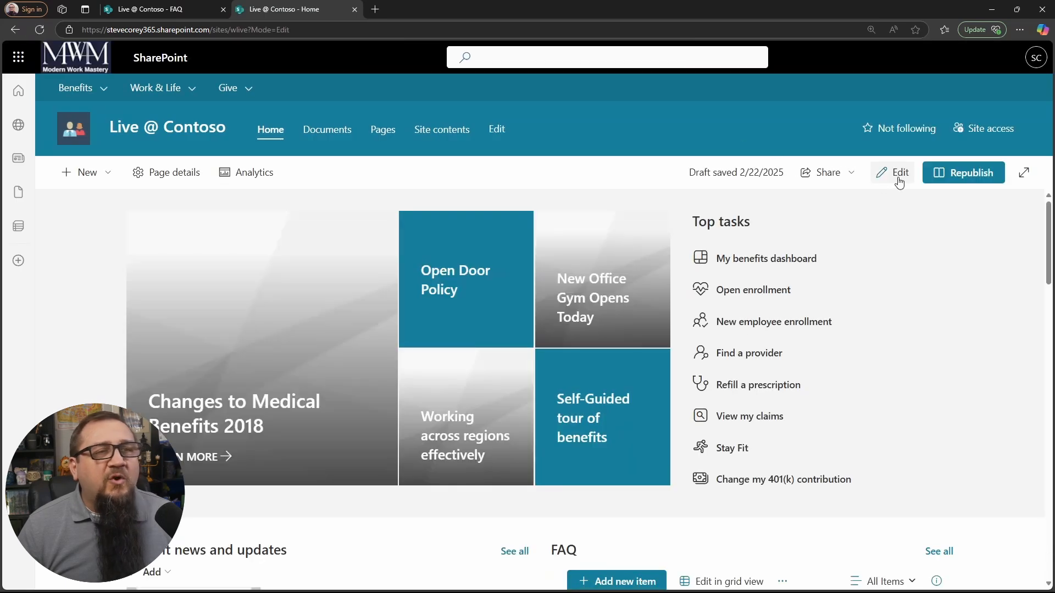
{"action": "scroll", "coordinate": [714, 392], "scroll_direction": "down", "scroll_amount": 6}
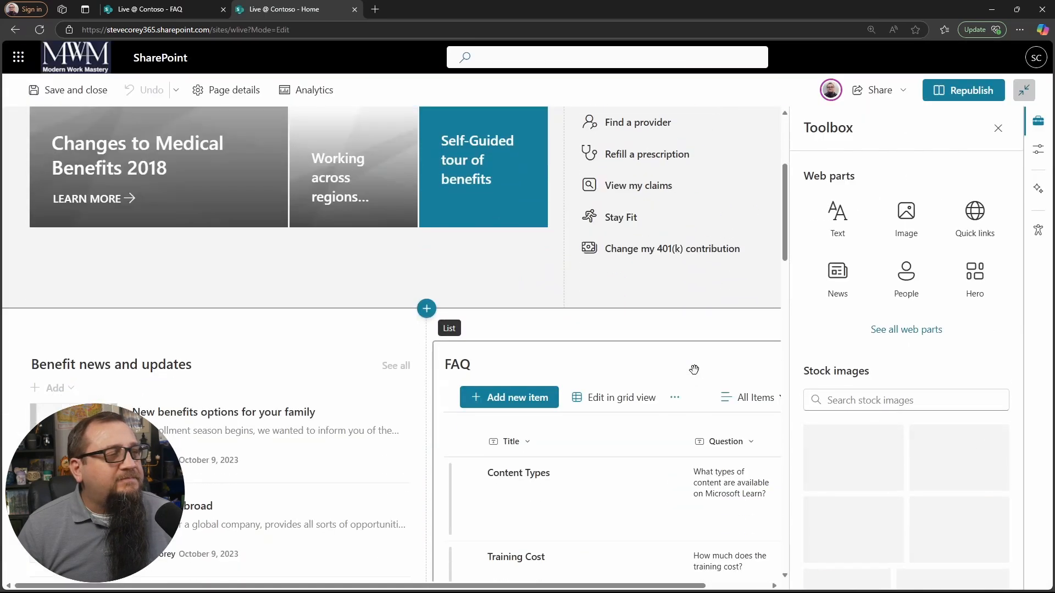
{"action": "left_click", "coordinate": [606, 252]}
{"action": "left_click", "coordinate": [476, 126]}
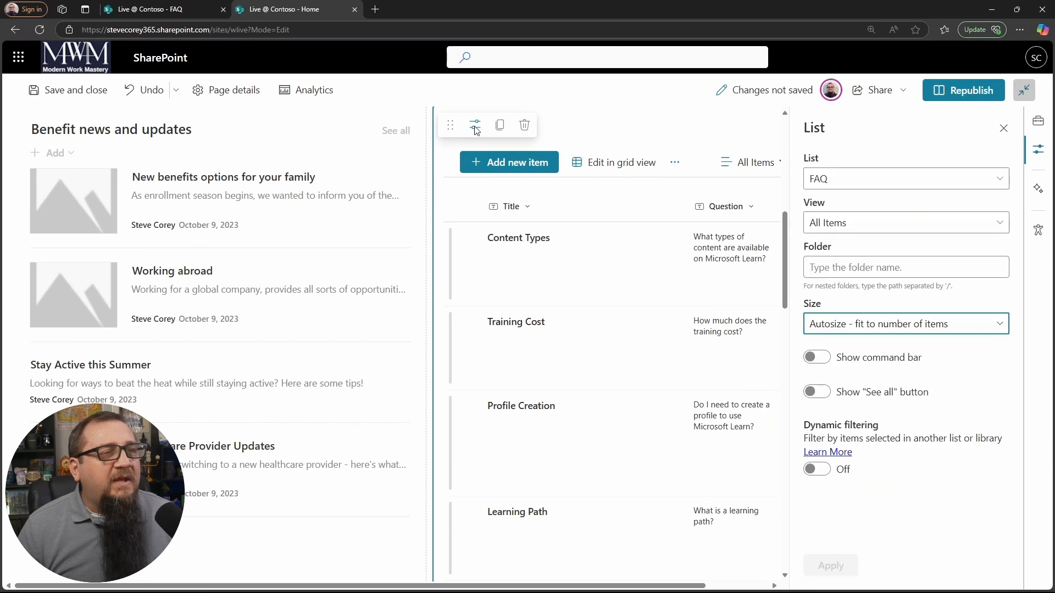
{"action": "left_click", "coordinate": [1000, 224]}
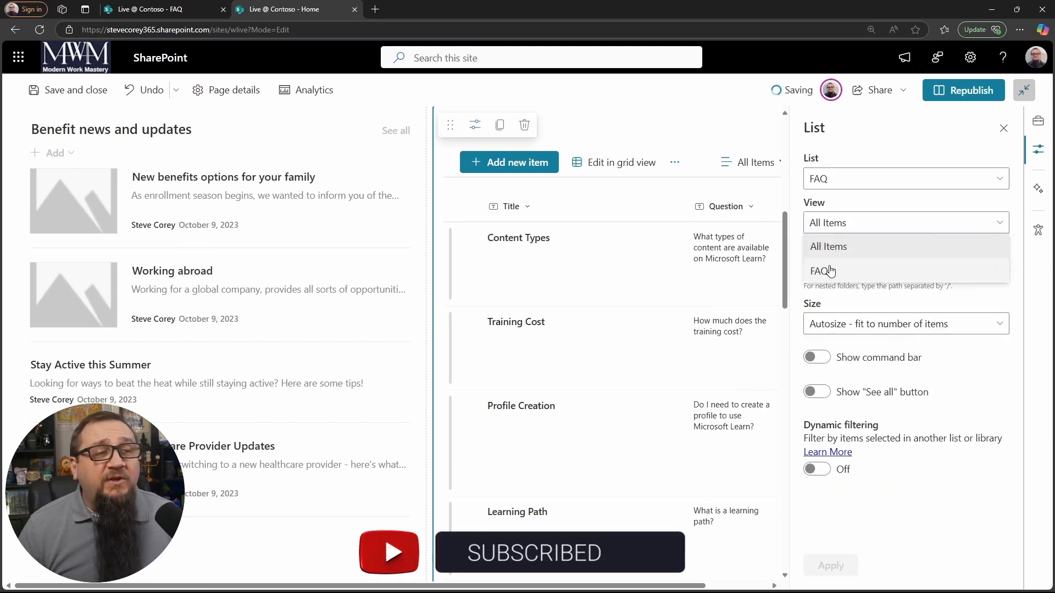
{"action": "left_click", "coordinate": [881, 273]}
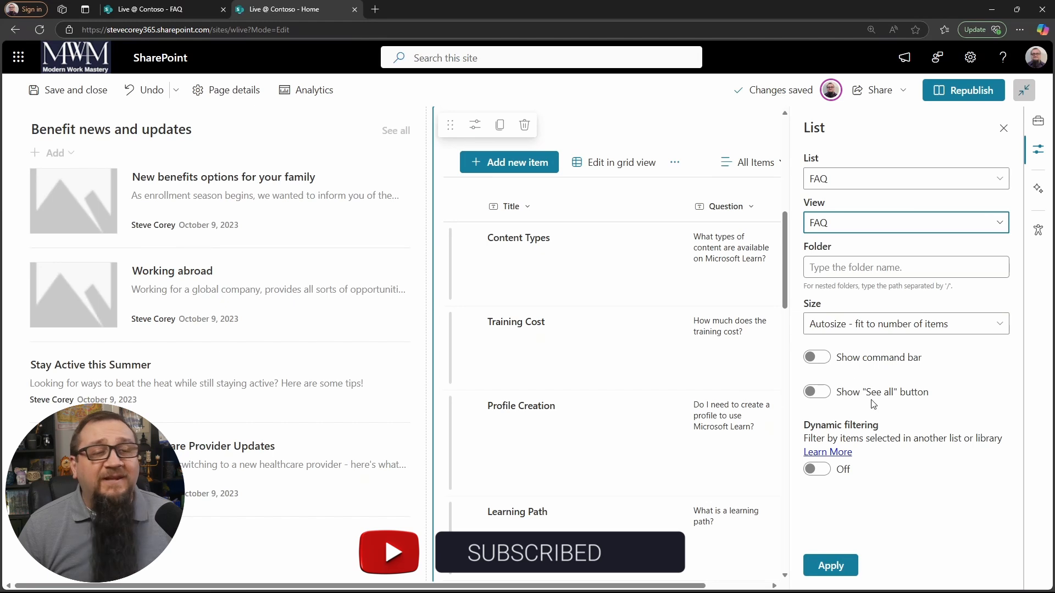
{"action": "left_click", "coordinate": [845, 567]}
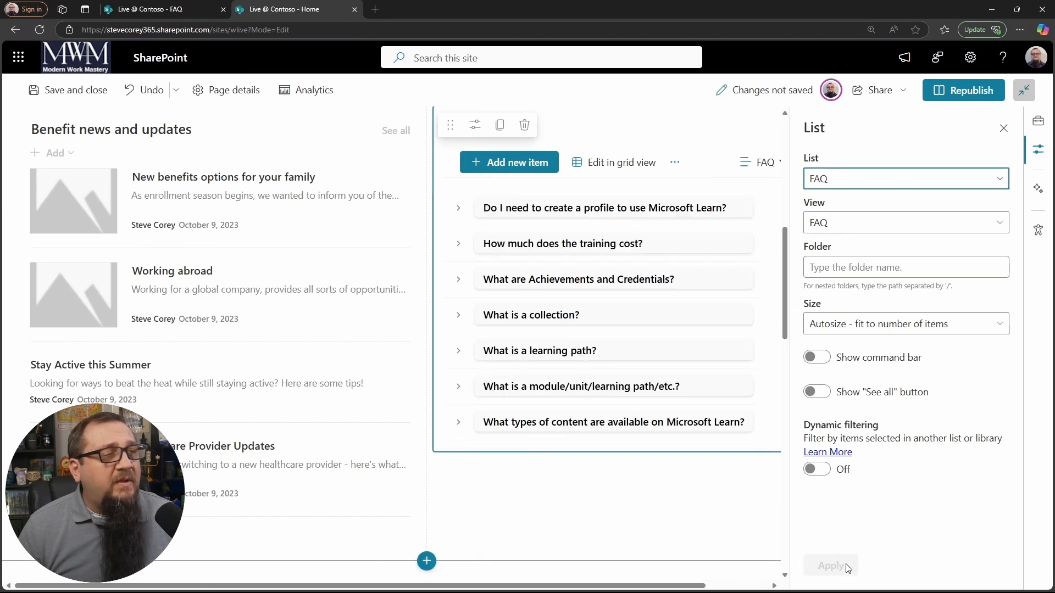
Step: Hide the command bar and the "See all" button on the FAQ list web part and republish the page
{"action": "scroll", "coordinate": [686, 350], "scroll_direction": "up", "scroll_amount": 2}
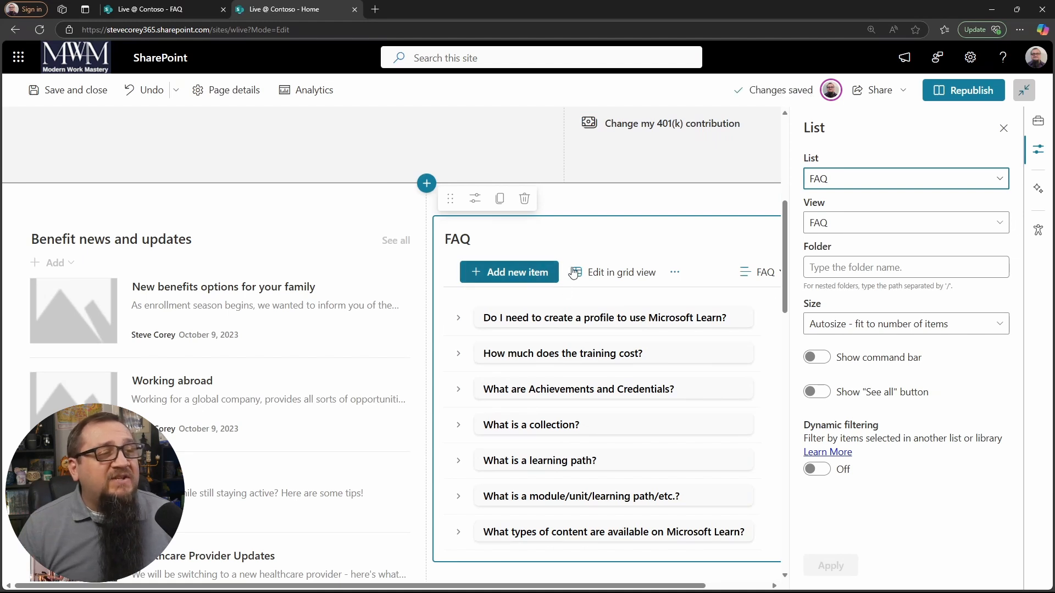
{"action": "left_click", "coordinate": [824, 361]}
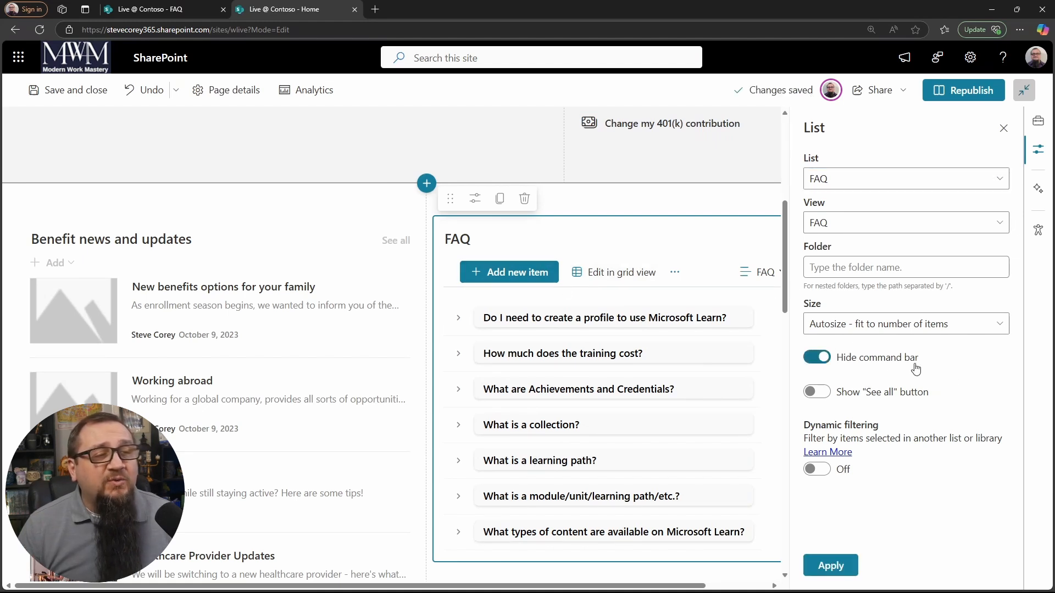
{"action": "left_click", "coordinate": [816, 392]}
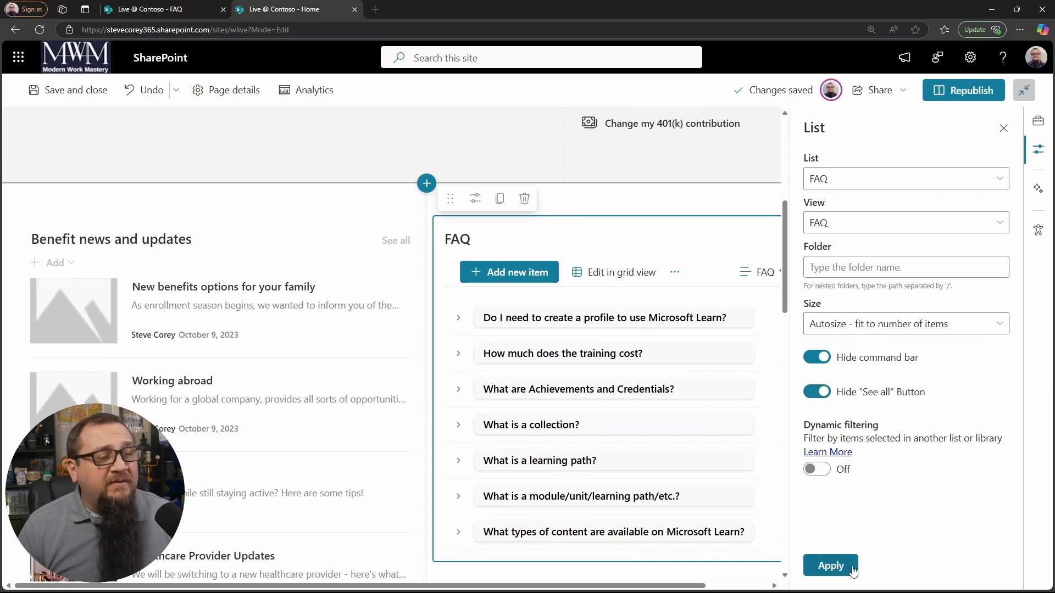
{"action": "left_click", "coordinate": [830, 566]}
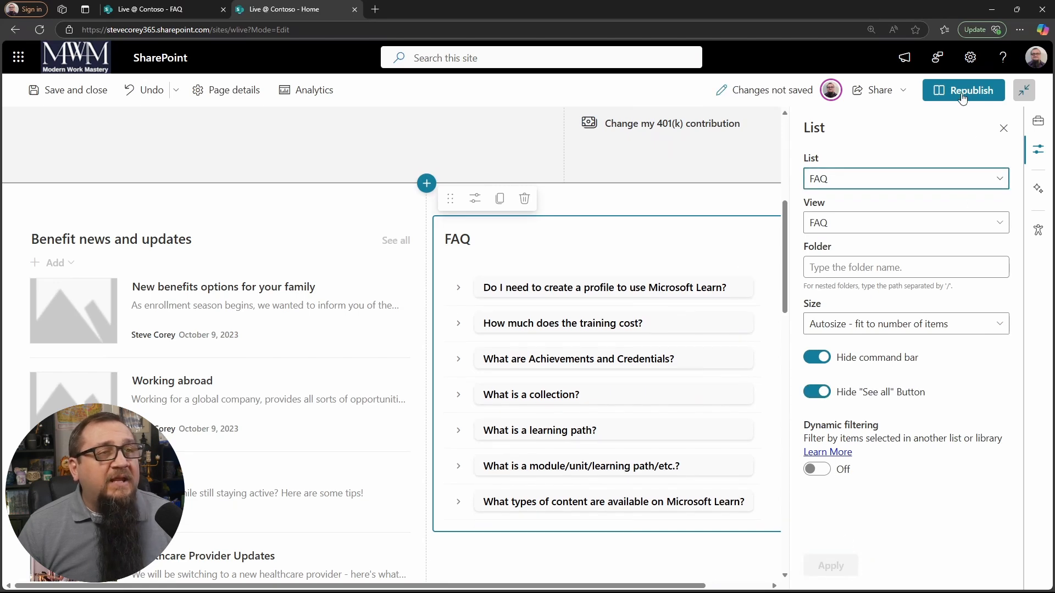
{"action": "left_click", "coordinate": [962, 92]}
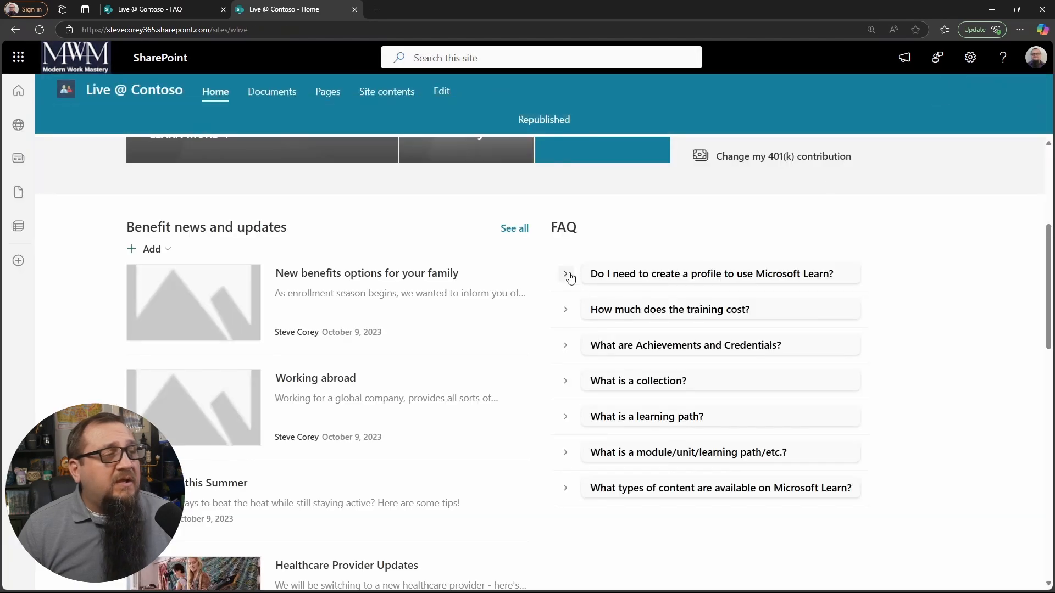
Step: Check the profile and Achievements and Credentials answers in the FAQ on the published page, and view the Achievements item's full details
{"action": "left_click", "coordinate": [568, 275]}
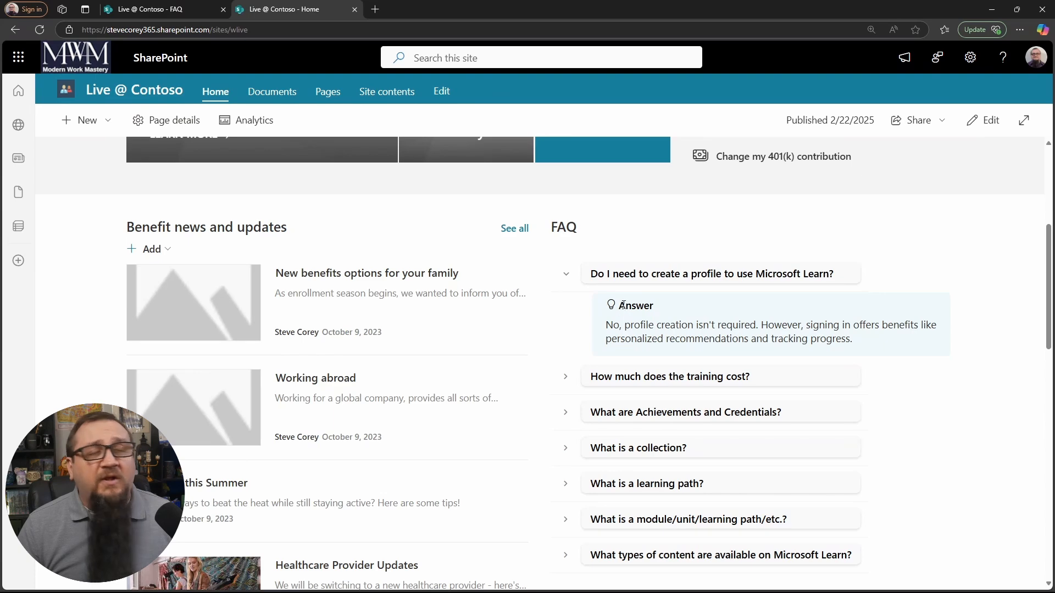
{"action": "left_click", "coordinate": [566, 273]}
{"action": "left_click", "coordinate": [575, 349]}
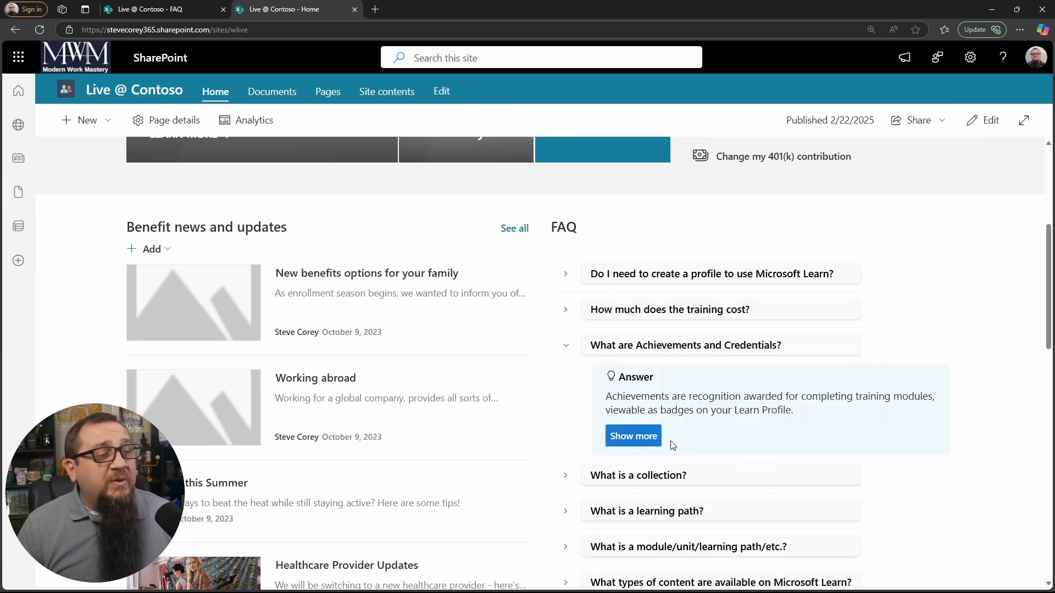
{"action": "left_click", "coordinate": [639, 438]}
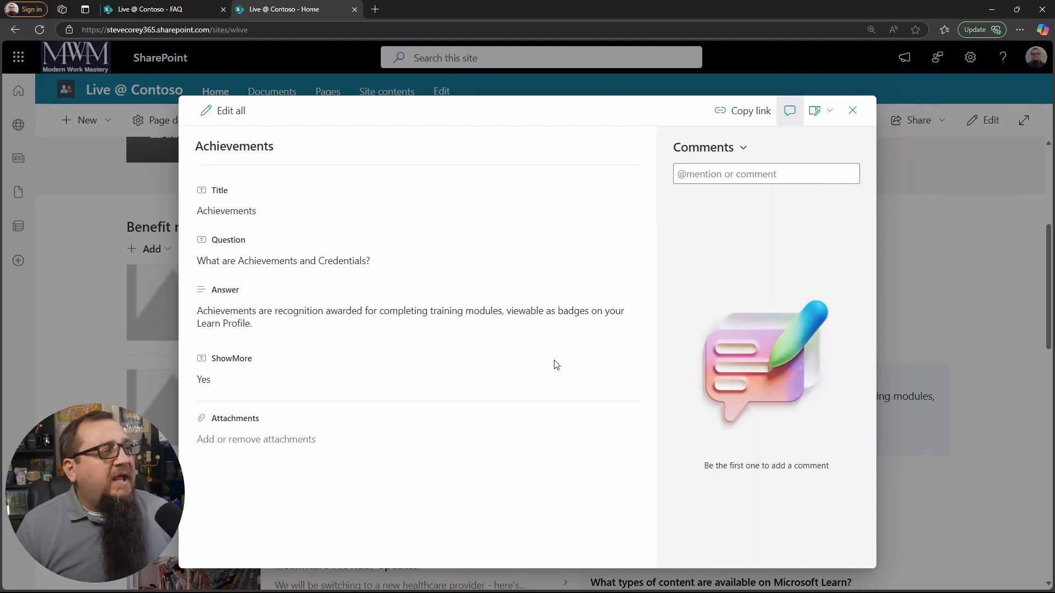
{"action": "left_click", "coordinate": [309, 260]}
{"action": "left_click", "coordinate": [428, 245]}
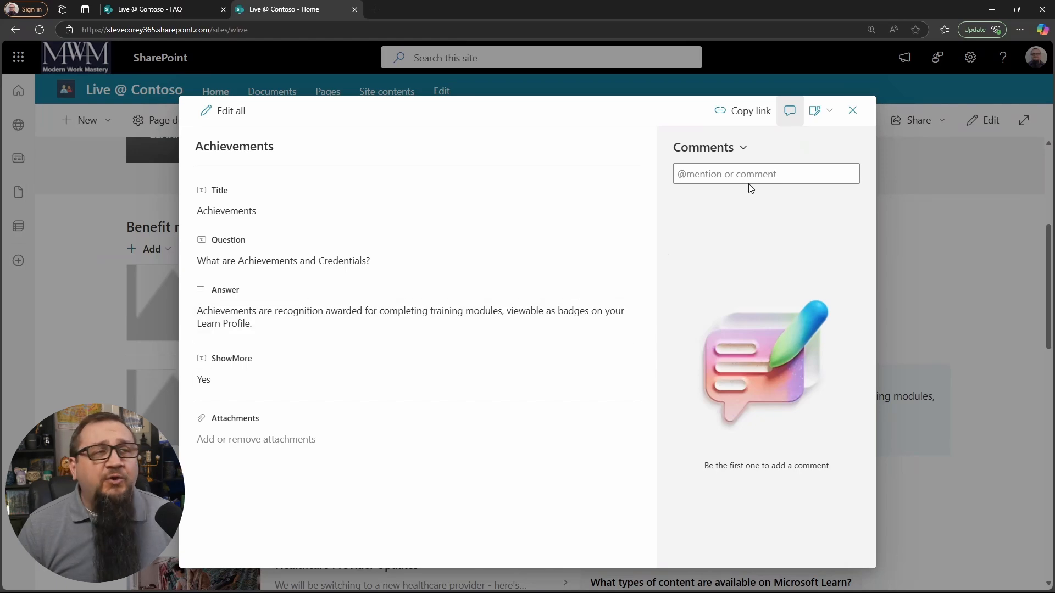
Step: Hide the Title and ShowMore columns from the item form, save the form layout and close the Achievements item
{"action": "left_click", "coordinate": [820, 117]}
{"action": "left_click", "coordinate": [840, 141]}
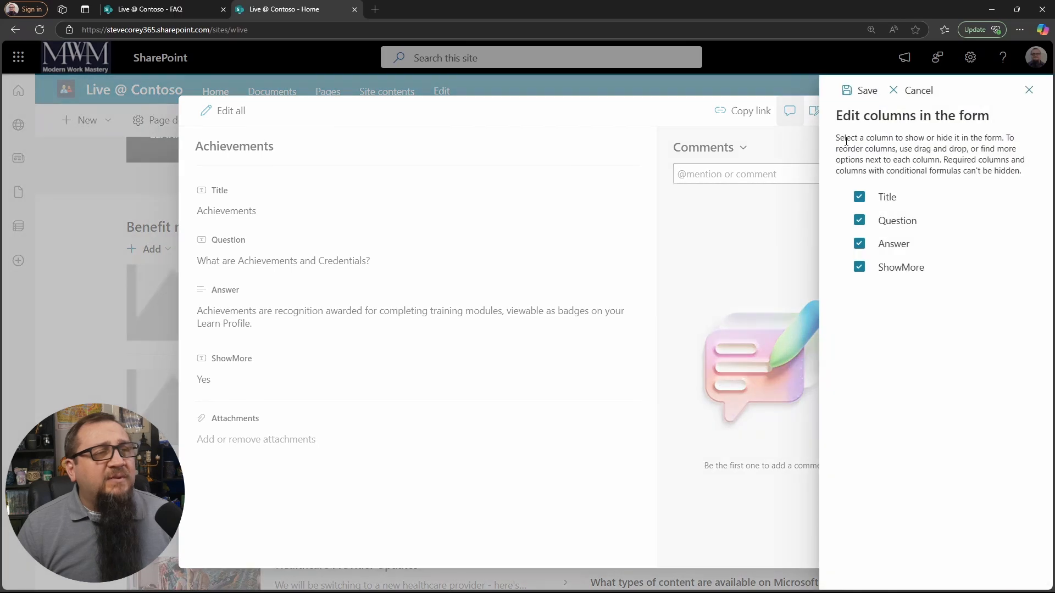
{"action": "left_click", "coordinate": [860, 197]}
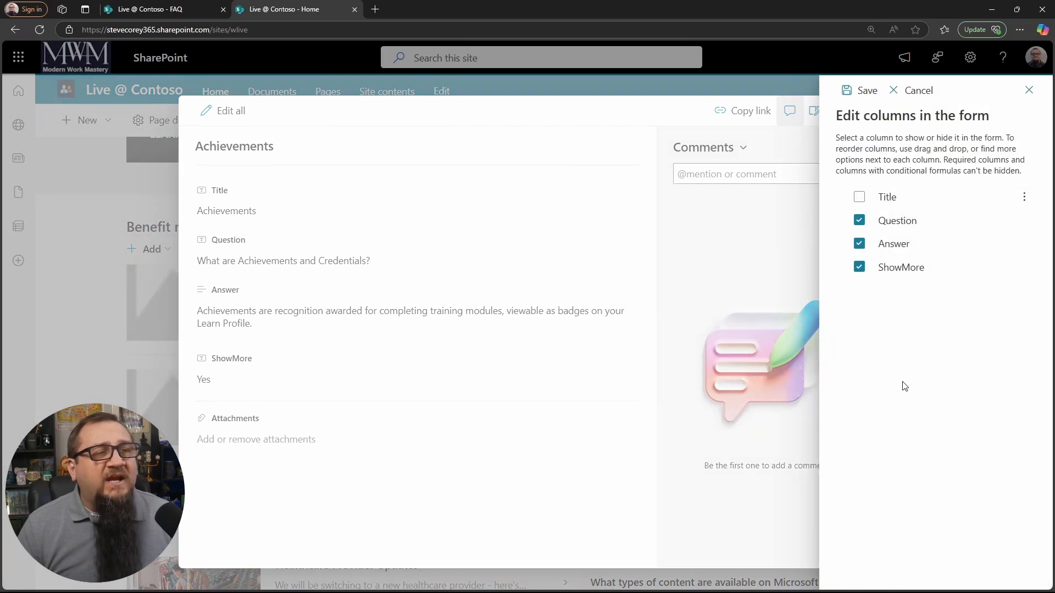
{"action": "left_click", "coordinate": [860, 269]}
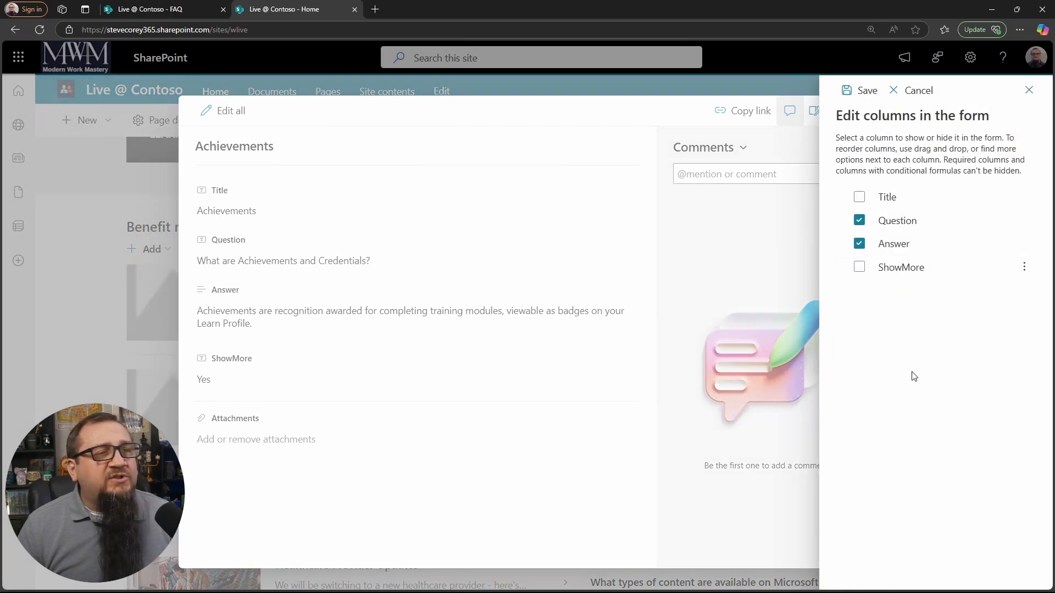
{"action": "left_click", "coordinate": [861, 100]}
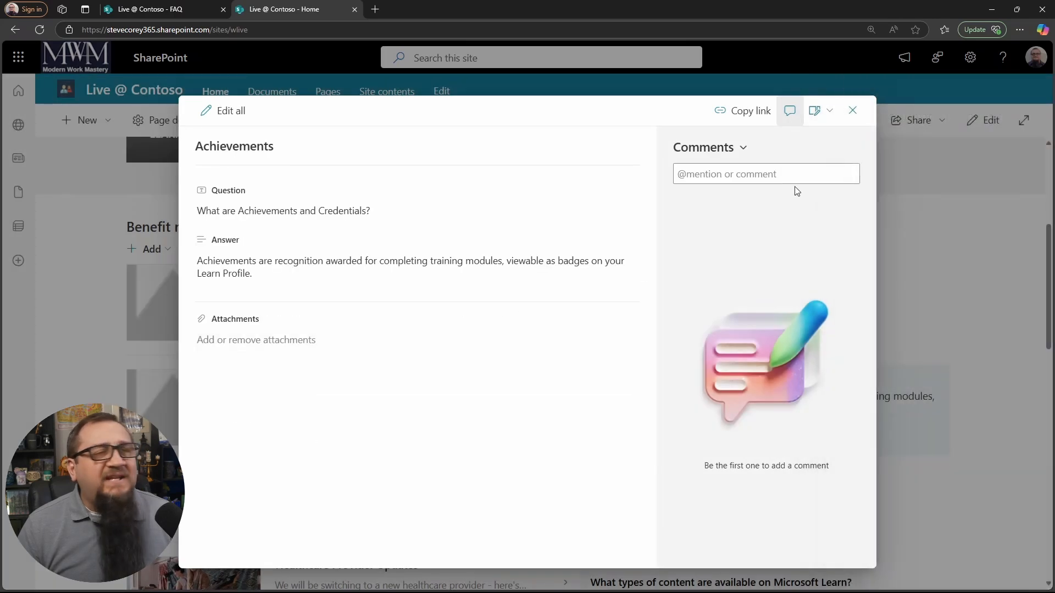
{"action": "left_click", "coordinate": [852, 110]}
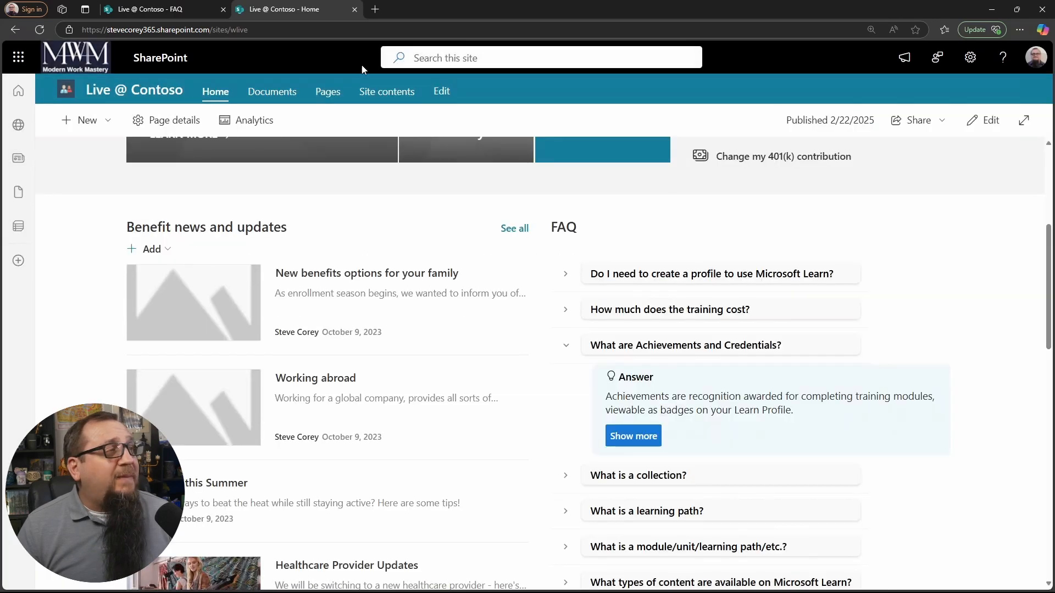
Step: Disable attachments in the FAQ list's advanced settings, save the settings and confirm the deletion of all attachments
{"action": "left_click", "coordinate": [172, 11]}
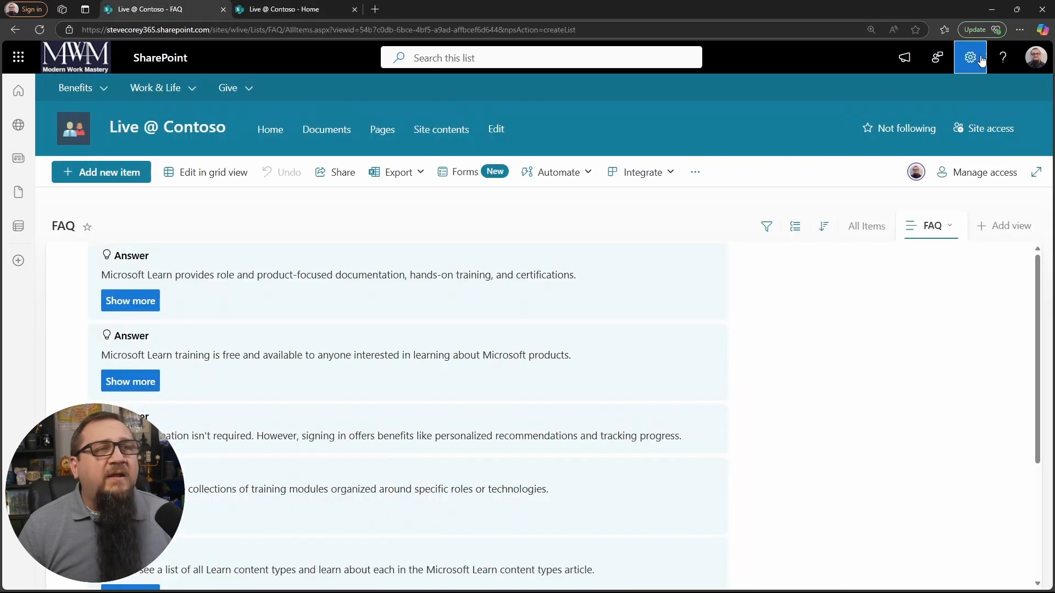
{"action": "left_click", "coordinate": [969, 57]}
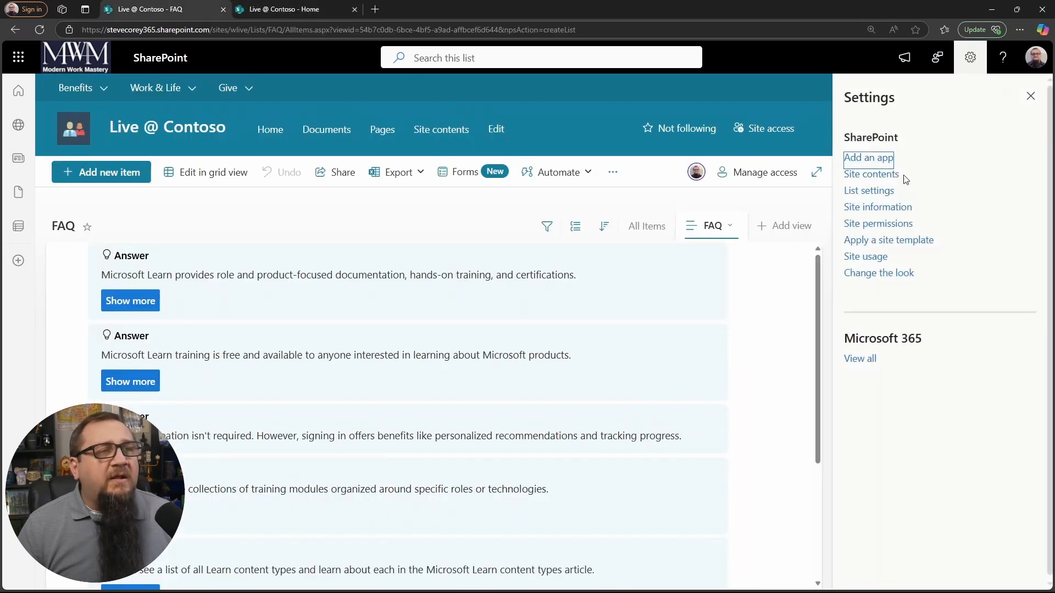
{"action": "left_click", "coordinate": [869, 190]}
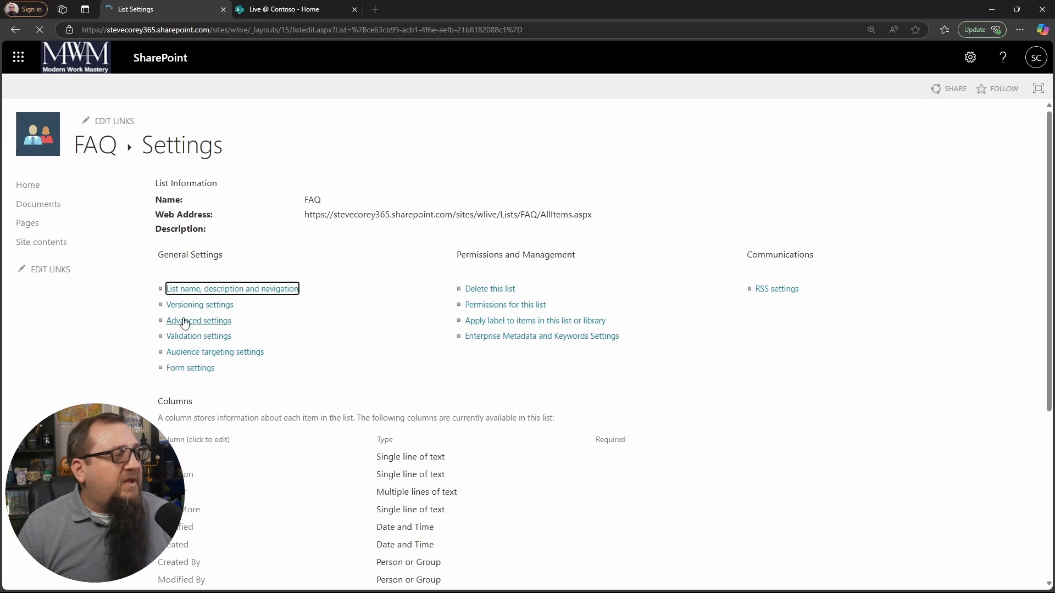
{"action": "left_click", "coordinate": [185, 324]}
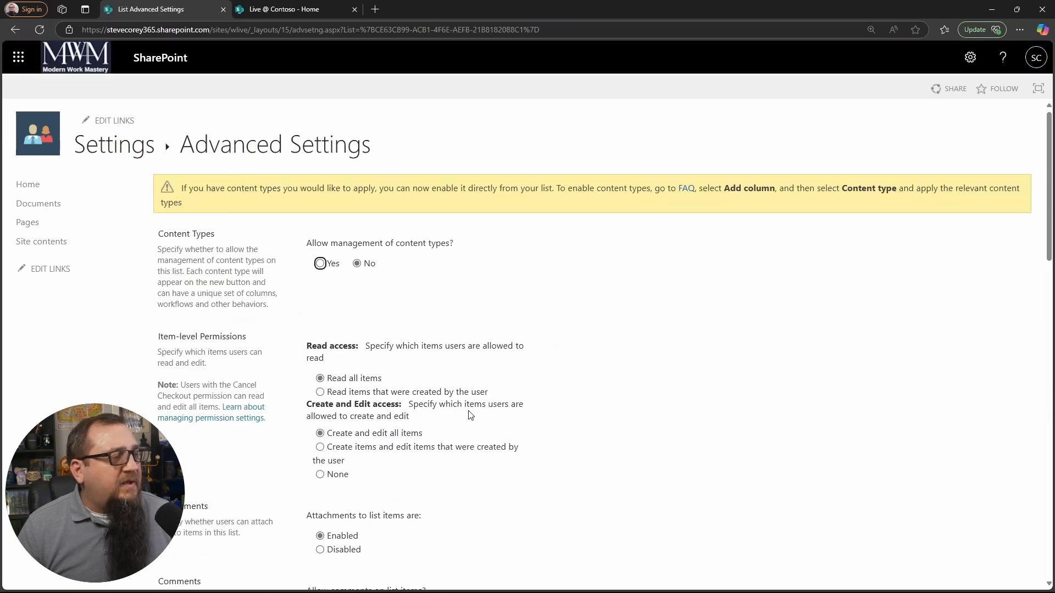
{"action": "scroll", "coordinate": [344, 311], "scroll_direction": "down", "scroll_amount": 4}
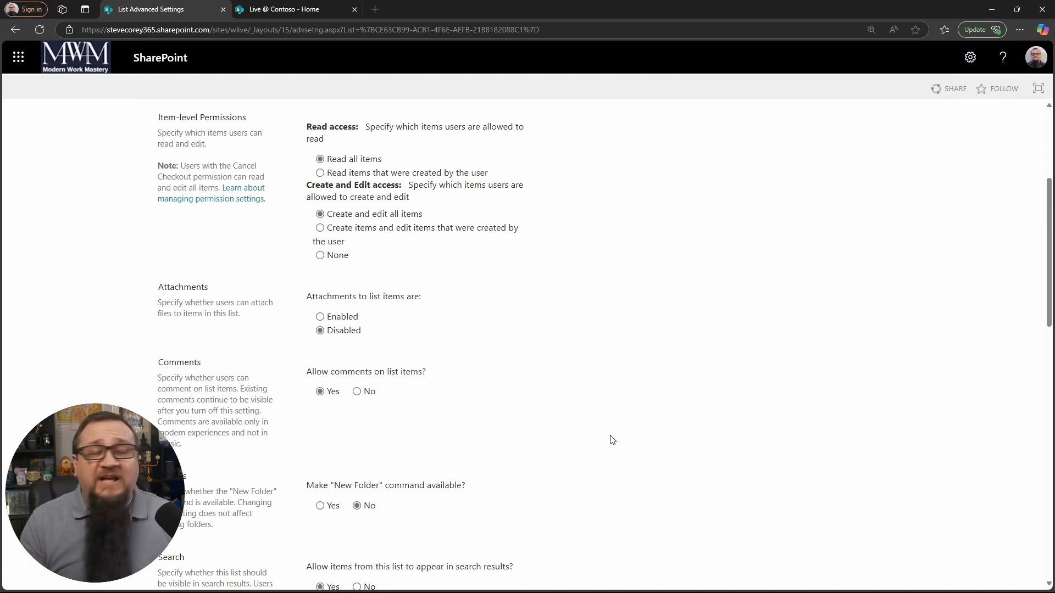
{"action": "scroll", "coordinate": [639, 449], "scroll_direction": "down", "scroll_amount": 15}
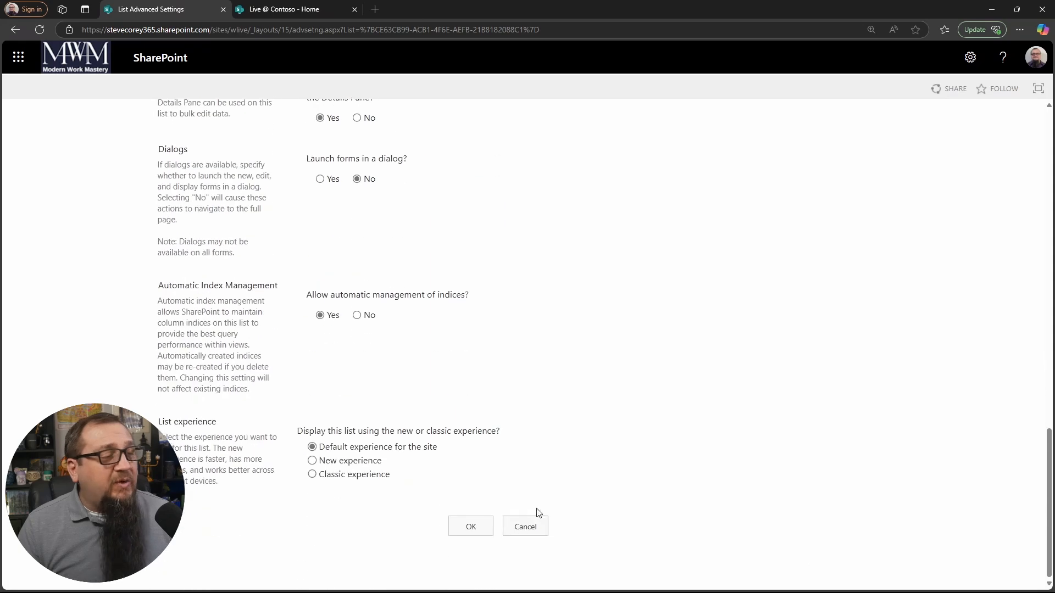
{"action": "left_click", "coordinate": [476, 530]}
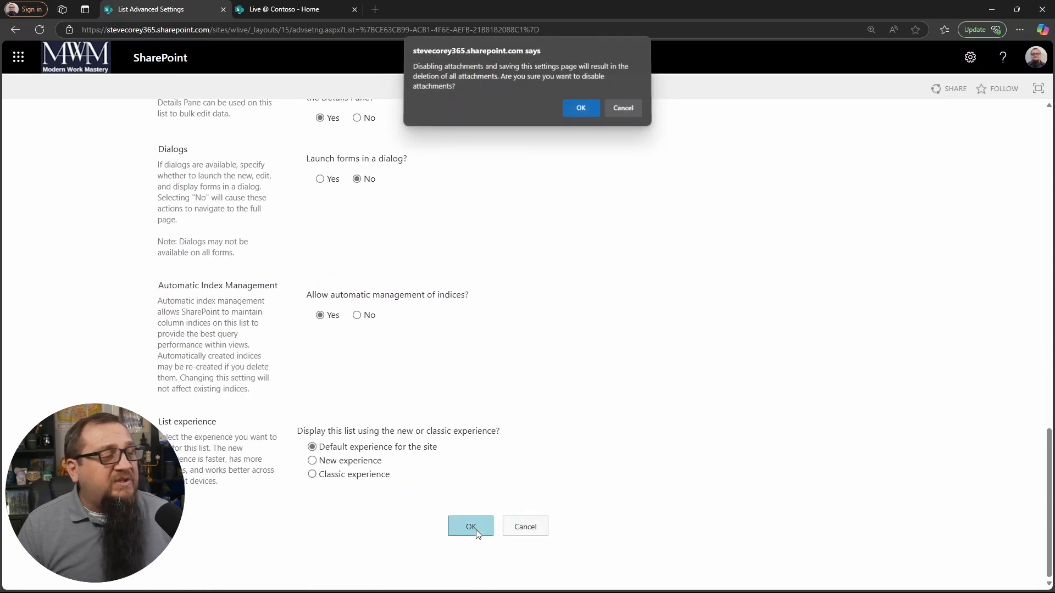
{"action": "left_click", "coordinate": [578, 114]}
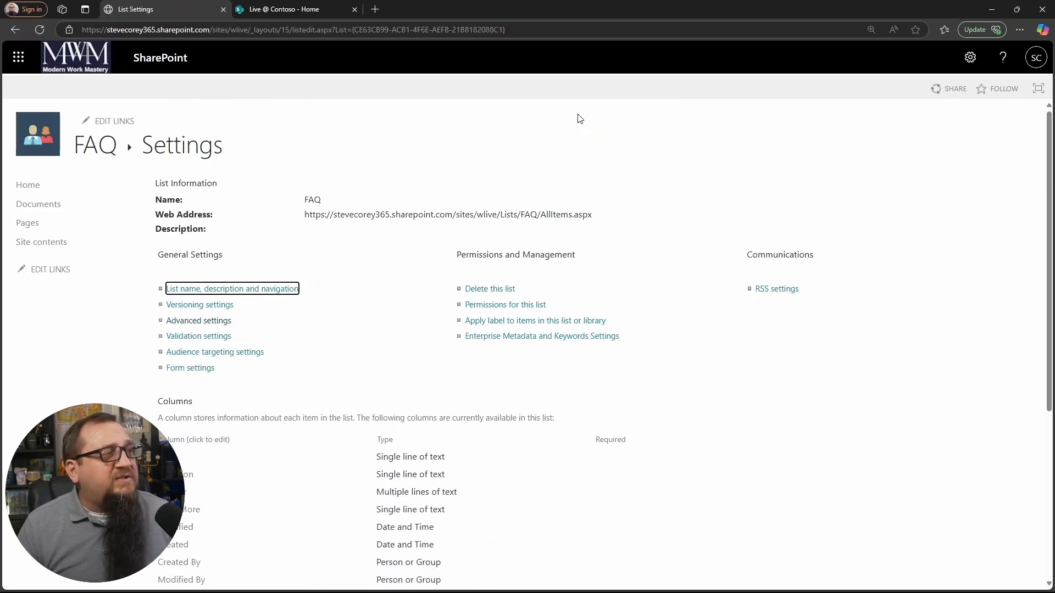
Step: Reload the published Home page, check the Achievements item's full details with the comments pane hidden, and close the item
{"action": "left_click", "coordinate": [273, 7]}
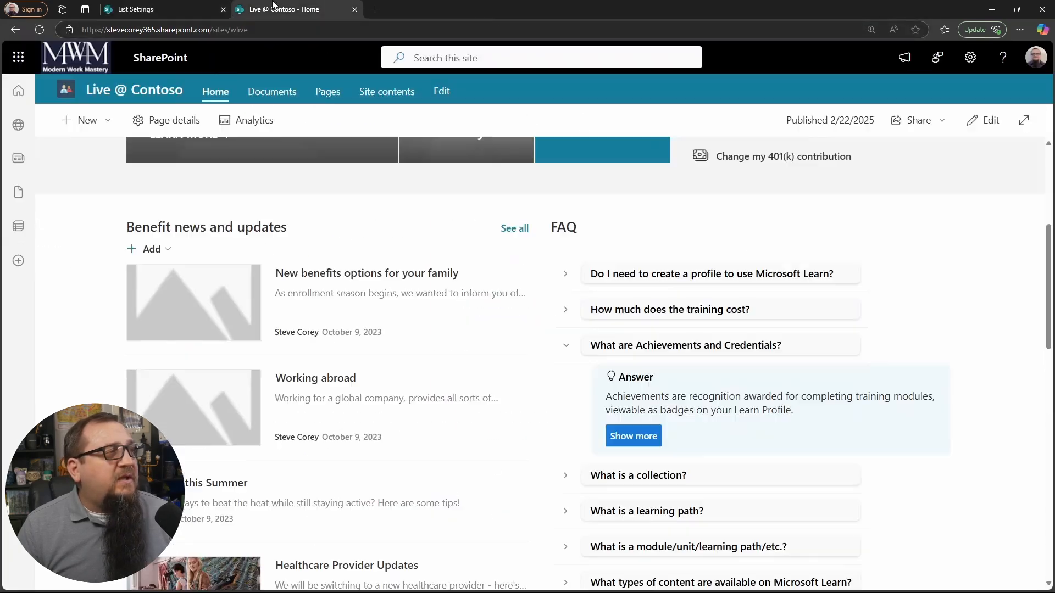
{"action": "left_click", "coordinate": [38, 30]}
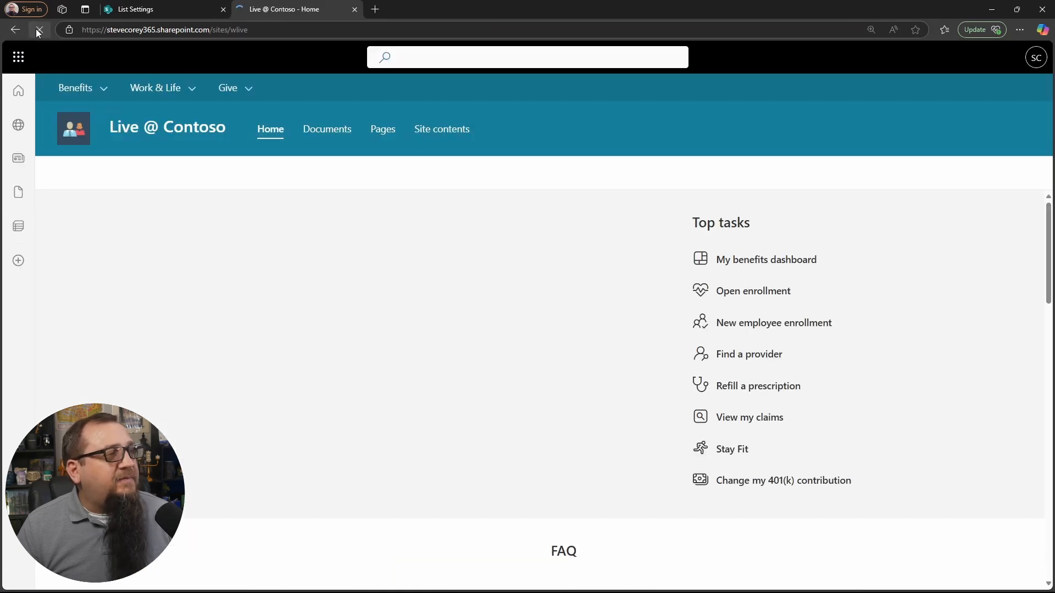
{"action": "scroll", "coordinate": [747, 390], "scroll_direction": "down", "scroll_amount": 5}
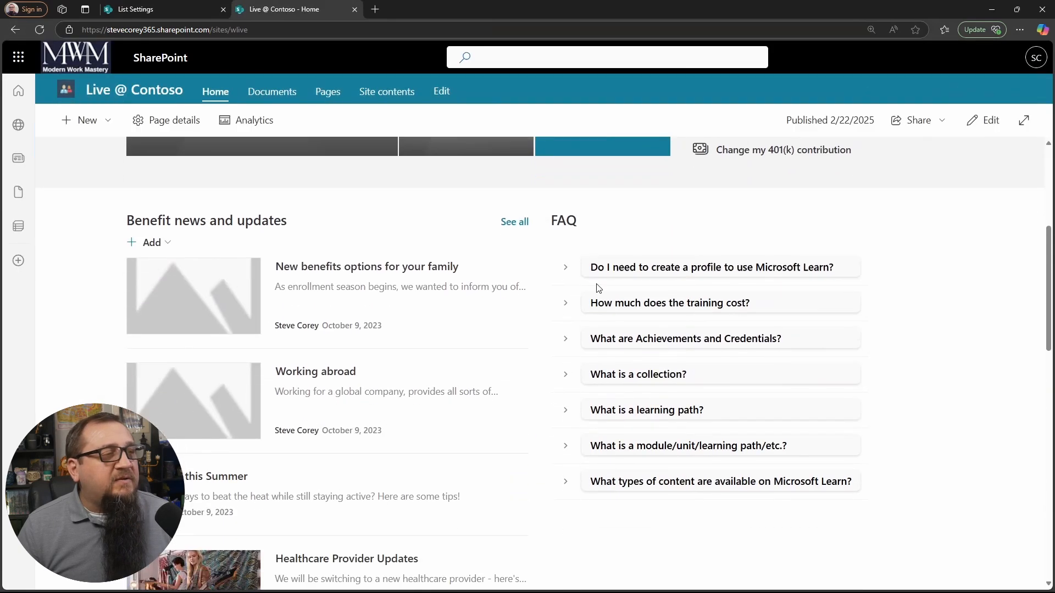
{"action": "left_click", "coordinate": [566, 338]}
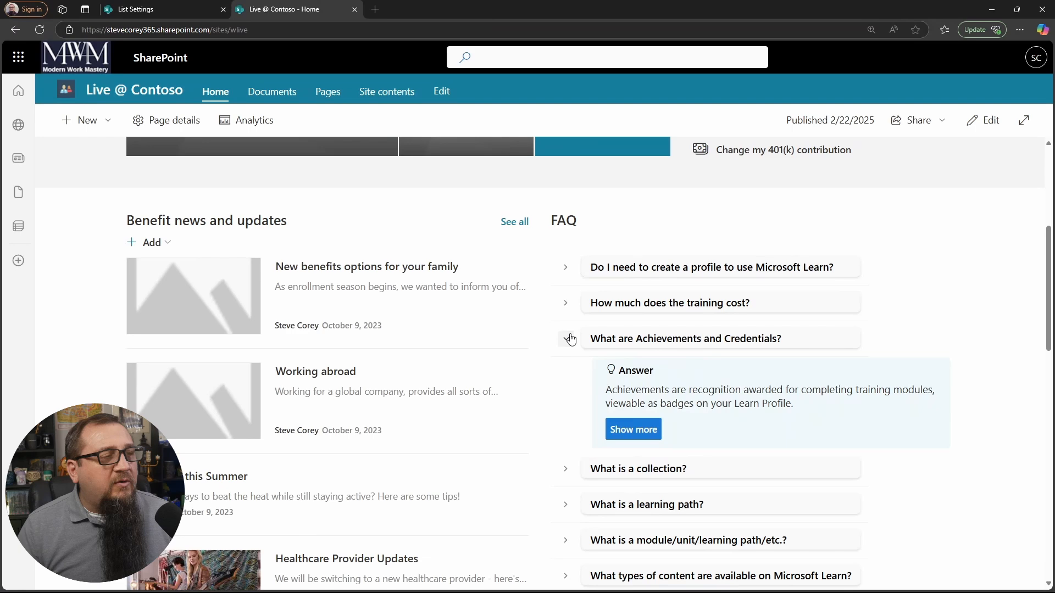
{"action": "left_click", "coordinate": [636, 432]}
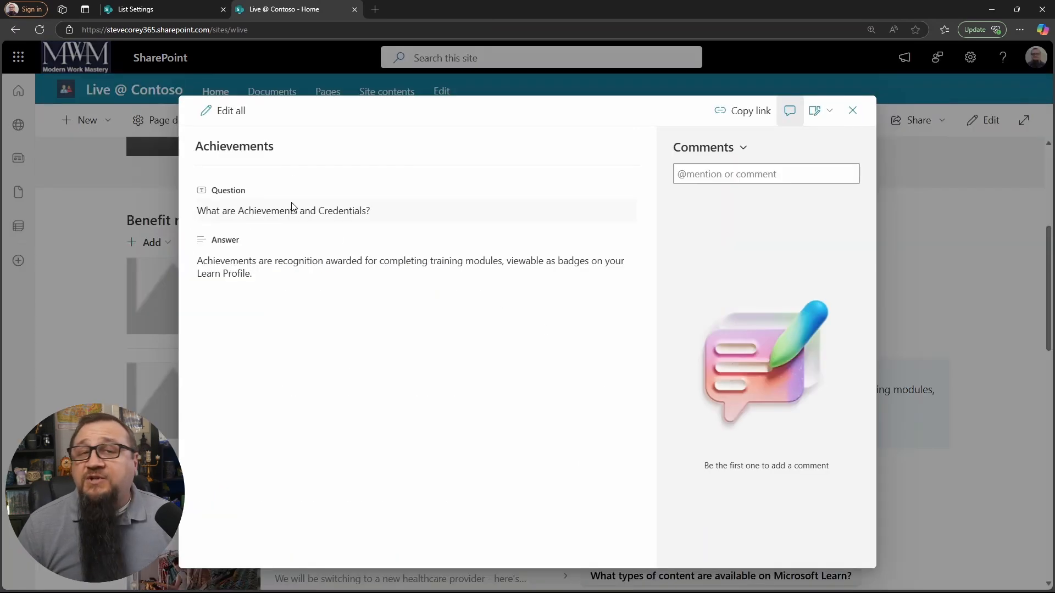
{"action": "left_click", "coordinate": [730, 145]}
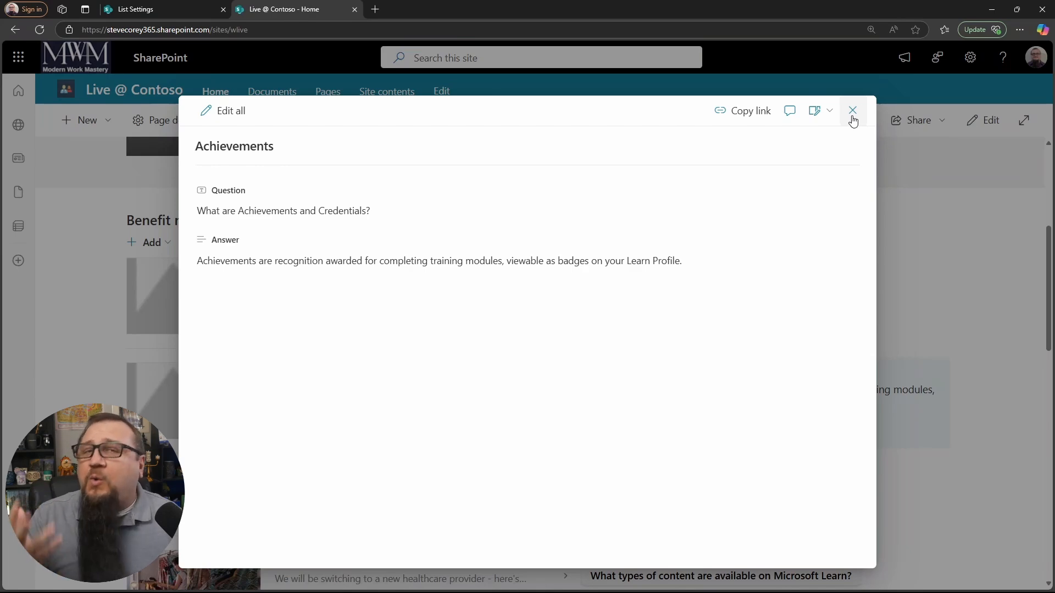
{"action": "left_click", "coordinate": [852, 117]}
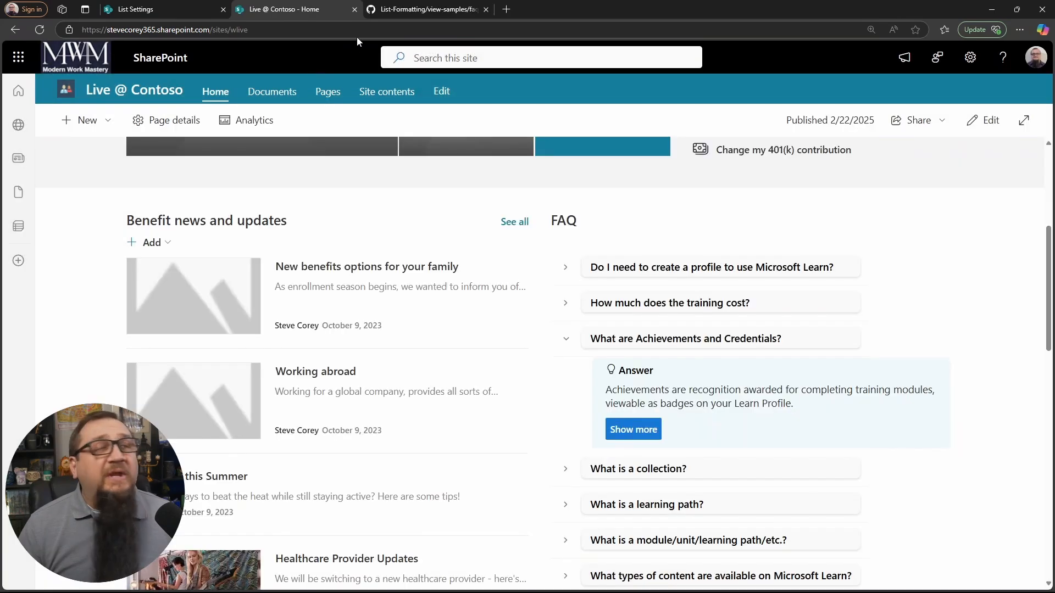
Step: Review the FAQ Accordion sample's README on GitHub, including its preview image, required columns and grouping instruction
{"action": "left_click", "coordinate": [398, 9]}
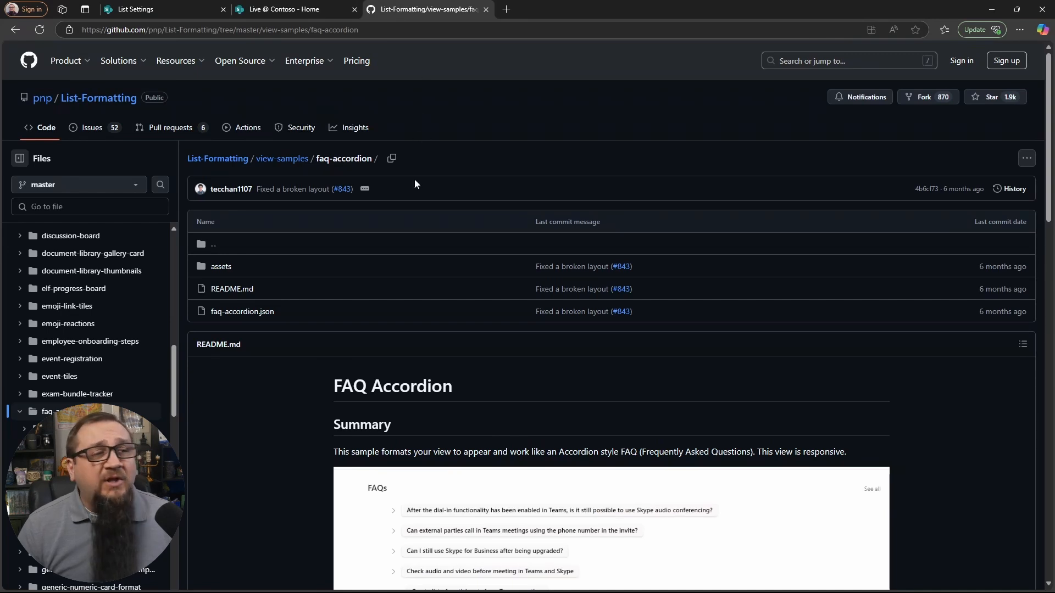
{"action": "scroll", "coordinate": [423, 394], "scroll_direction": "down", "scroll_amount": 1}
{"action": "scroll", "coordinate": [423, 394], "scroll_direction": "down", "scroll_amount": 2}
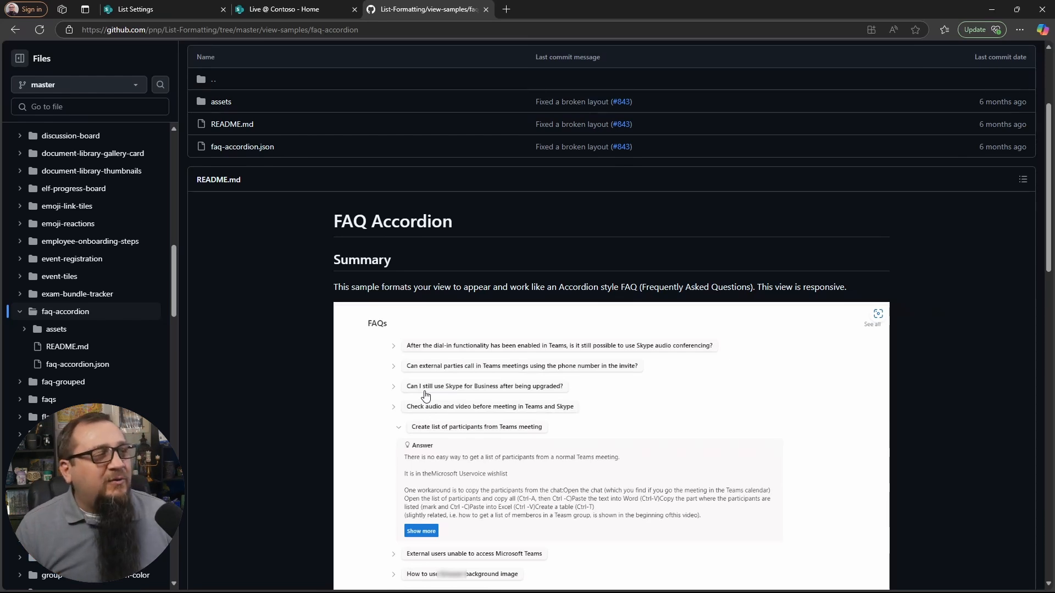
{"action": "scroll", "coordinate": [296, 278], "scroll_direction": "down", "scroll_amount": 8}
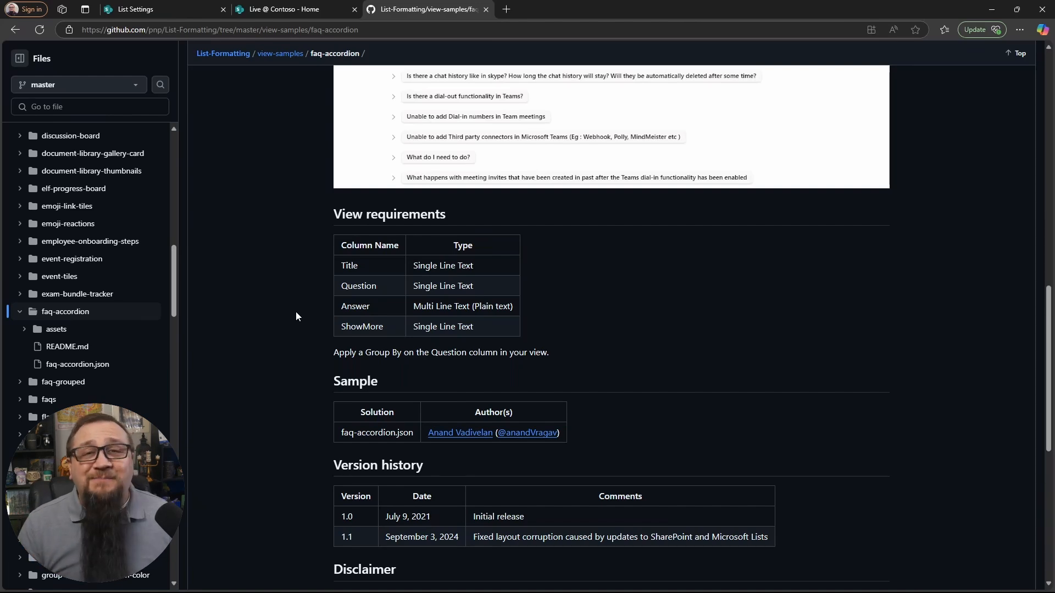
{"action": "scroll", "coordinate": [296, 314], "scroll_direction": "up", "scroll_amount": 8}
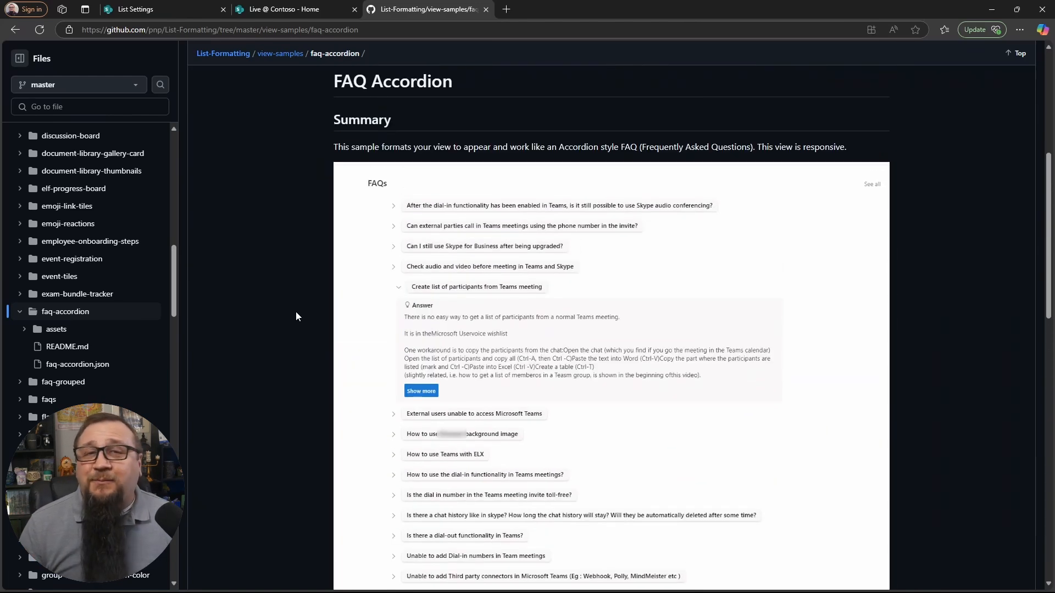
{"action": "scroll", "coordinate": [298, 291], "scroll_direction": "up", "scroll_amount": 5}
{"action": "scroll", "coordinate": [298, 300], "scroll_direction": "up", "scroll_amount": 1}
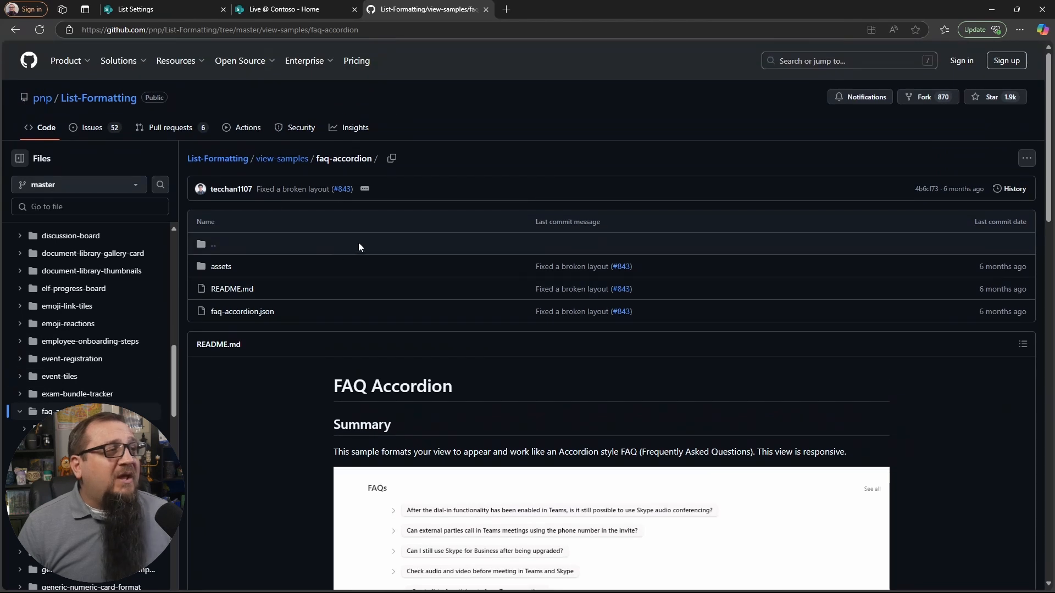
{"action": "scroll", "coordinate": [300, 367], "scroll_direction": "down", "scroll_amount": 1}
{"action": "scroll", "coordinate": [300, 367], "scroll_direction": "down", "scroll_amount": 1}
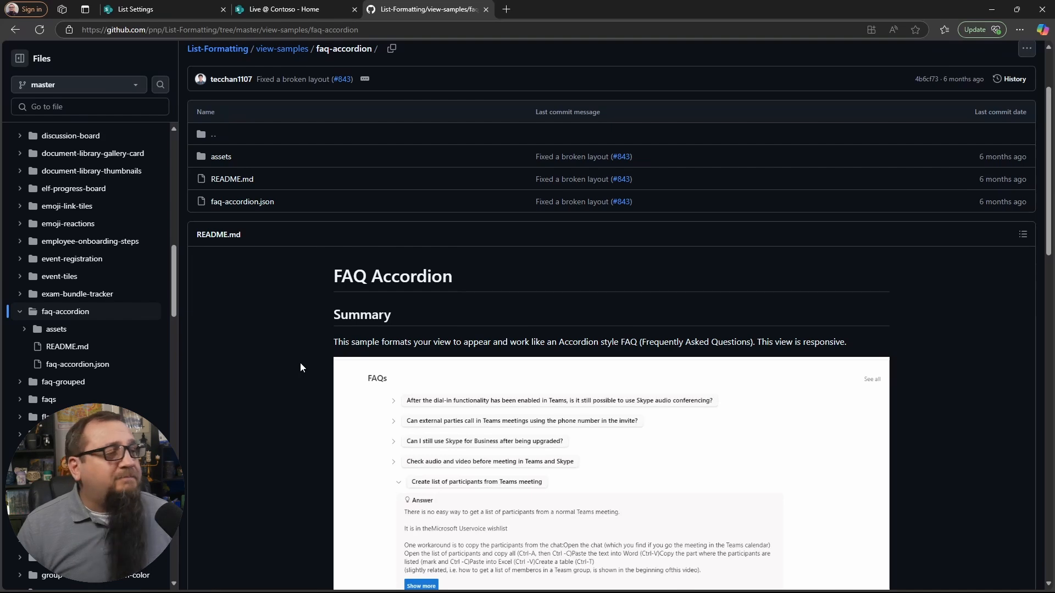
{"action": "scroll", "coordinate": [300, 367], "scroll_direction": "down", "scroll_amount": 2}
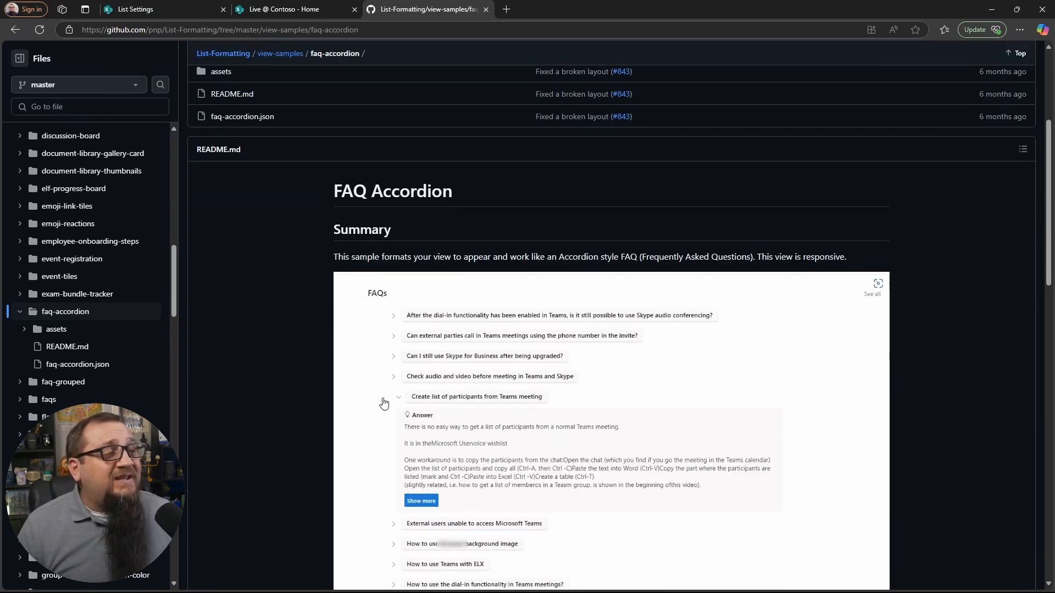
Step: Open faq-accordion.json from the sample folder and copy its raw contents
{"action": "scroll", "coordinate": [488, 361], "scroll_direction": "up", "scroll_amount": 3}
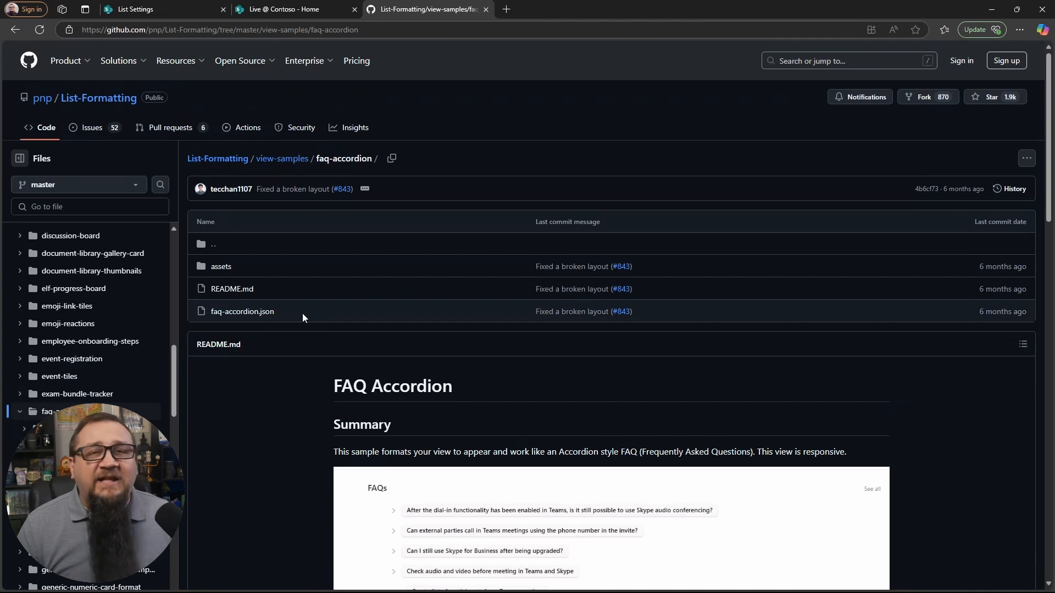
{"action": "left_click", "coordinate": [266, 314]}
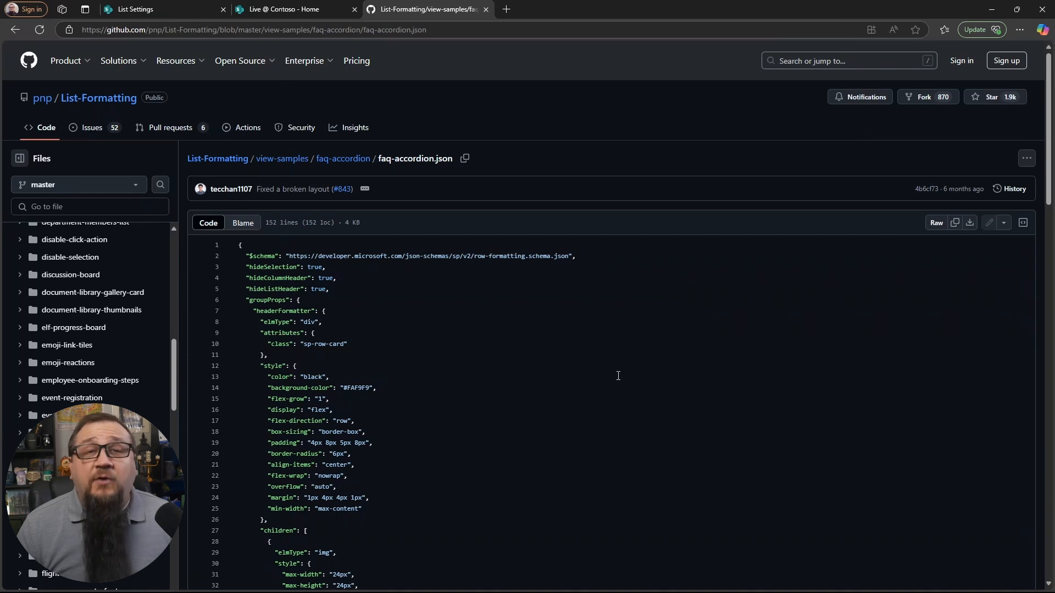
{"action": "left_click", "coordinate": [956, 226]}
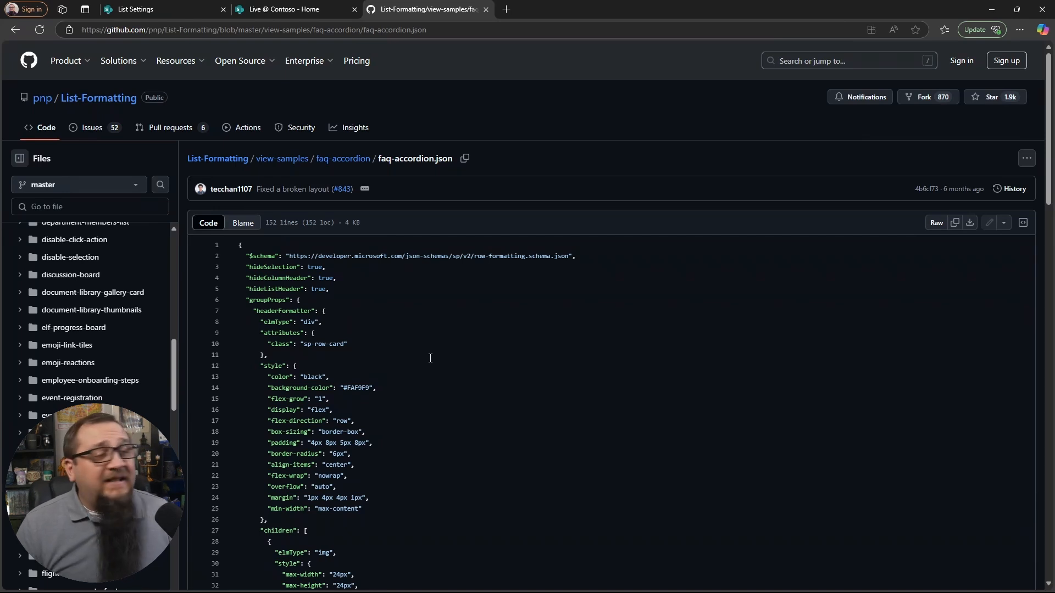
Step: Examine the opening lines of faq-accordion.json, covering the schema reference and the hideSelection setting
{"action": "scroll", "coordinate": [437, 359], "scroll_direction": "down", "scroll_amount": 1}
{"action": "scroll", "coordinate": [439, 358], "scroll_direction": "down", "scroll_amount": 1}
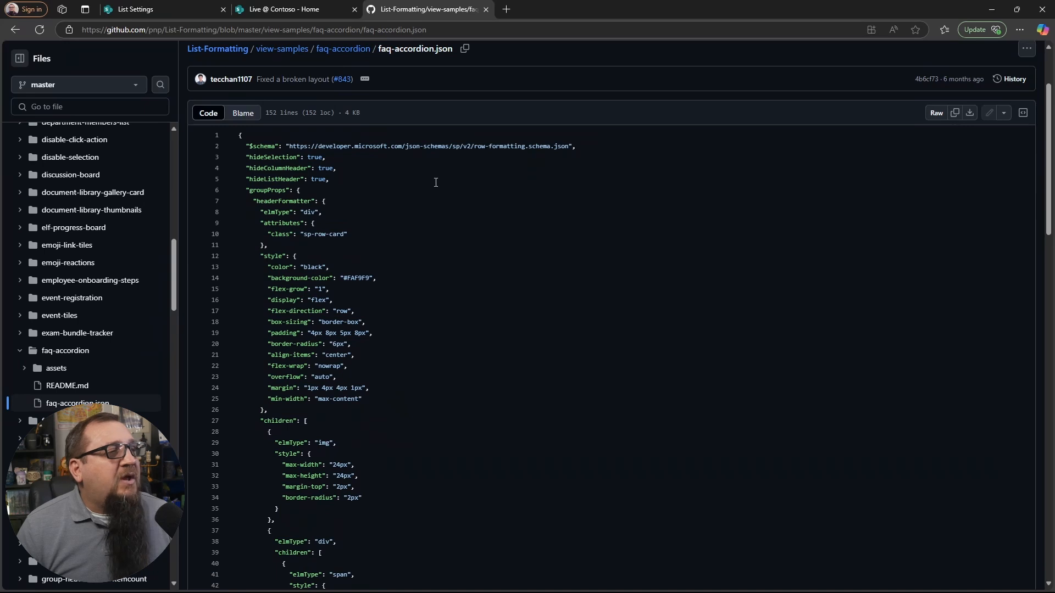
{"action": "left_click_drag", "start_coordinate": [474, 149], "coordinate": [509, 147]}
{"action": "left_click", "coordinate": [528, 164]}
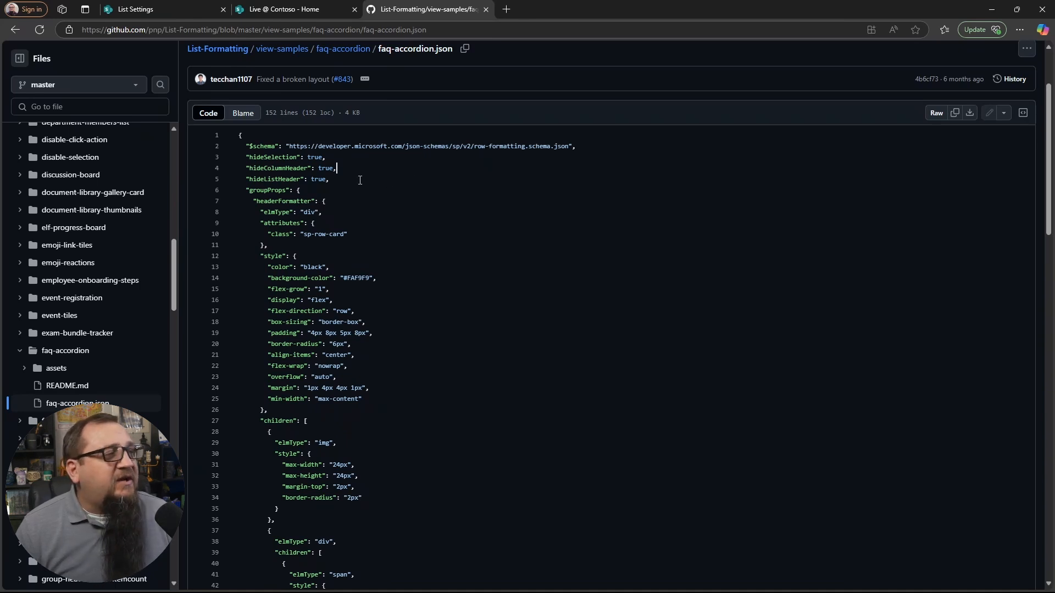
{"action": "left_click_drag", "start_coordinate": [239, 158], "coordinate": [353, 158]}
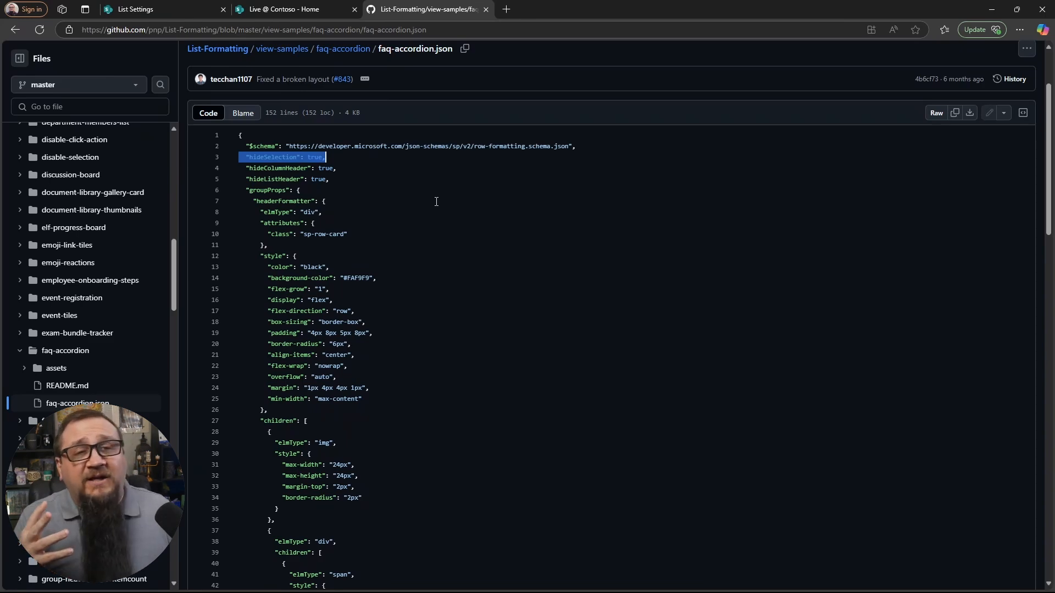
Step: Examine the headerFormatter section of the JSON, highlighting its style and children elements
{"action": "scroll", "coordinate": [437, 201], "scroll_direction": "down", "scroll_amount": 7}
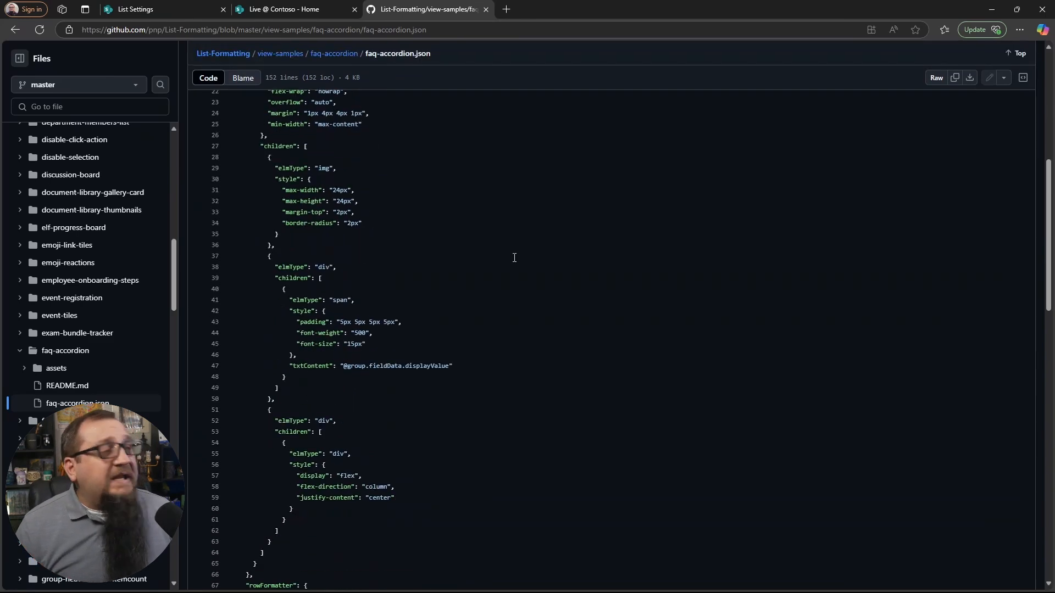
{"action": "scroll", "coordinate": [514, 258], "scroll_direction": "up", "scroll_amount": 3}
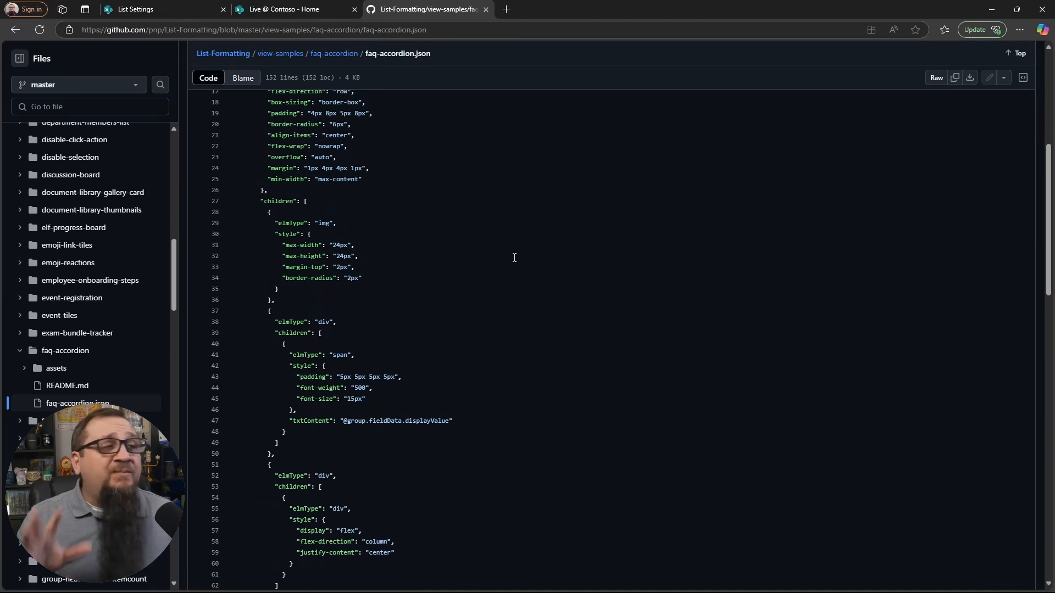
{"action": "scroll", "coordinate": [439, 273], "scroll_direction": "up", "scroll_amount": 3}
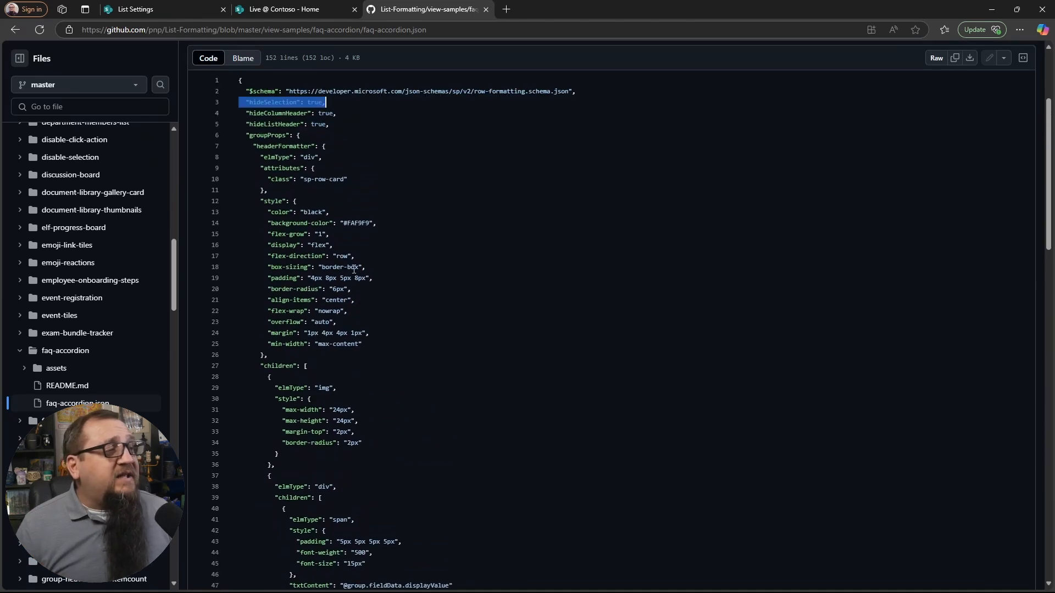
{"action": "double_click", "coordinate": [279, 203]}
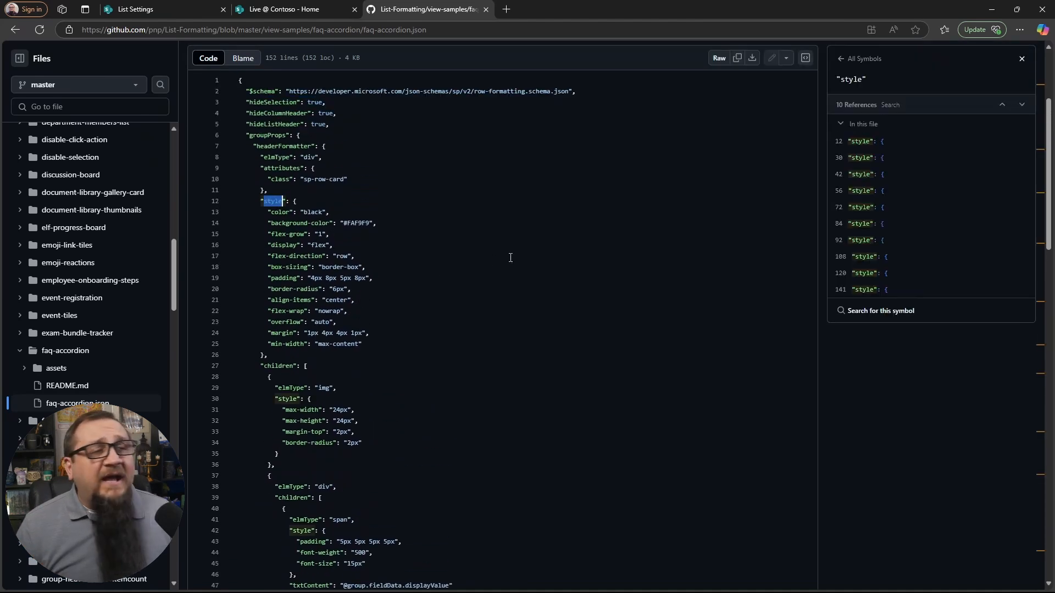
{"action": "left_click", "coordinate": [471, 318]}
{"action": "double_click", "coordinate": [274, 367]}
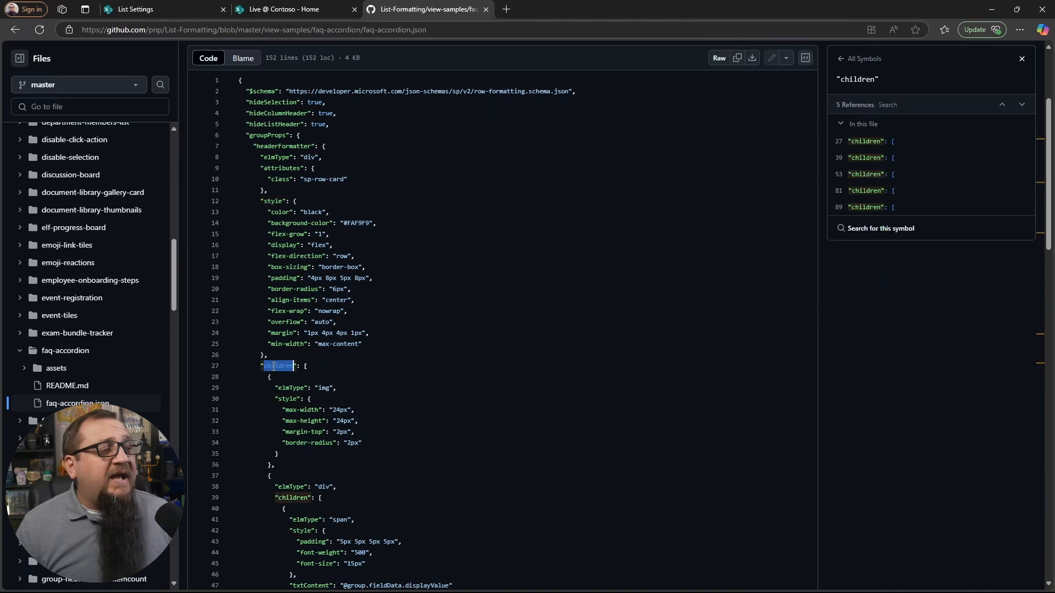
{"action": "left_click", "coordinate": [364, 370]}
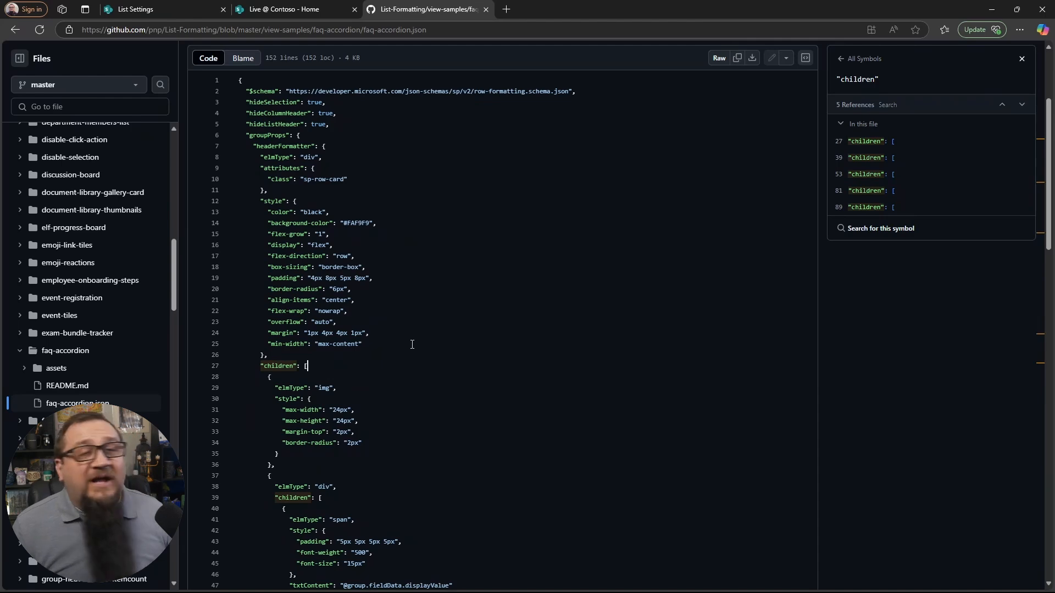
{"action": "scroll", "coordinate": [412, 345], "scroll_direction": "down", "scroll_amount": 4}
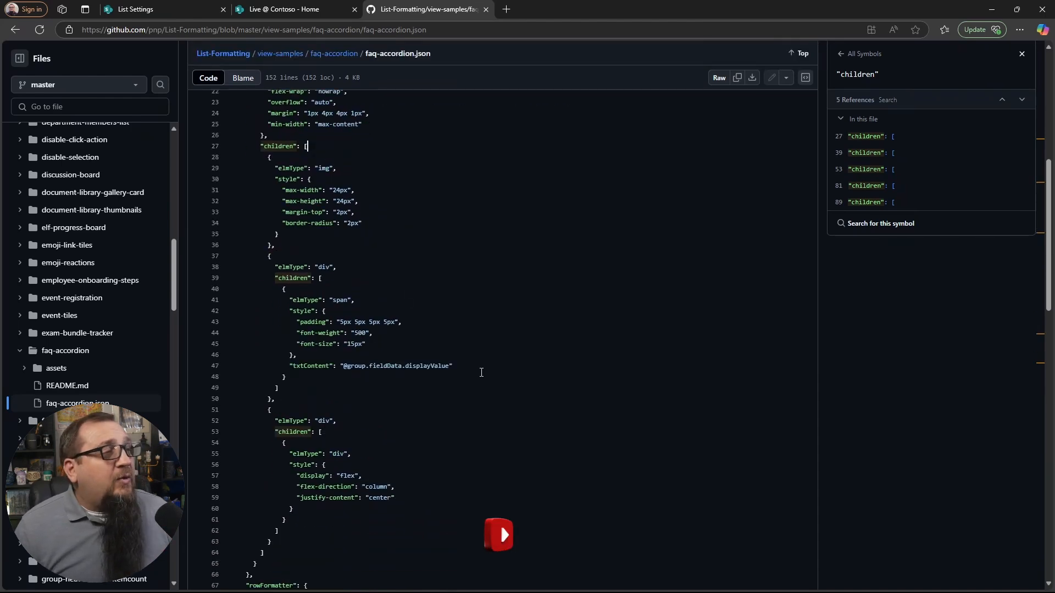
Step: Compare the JSON line that outputs the group's display value with the question headings in the Home page's FAQ
{"action": "left_click", "coordinate": [283, 10]}
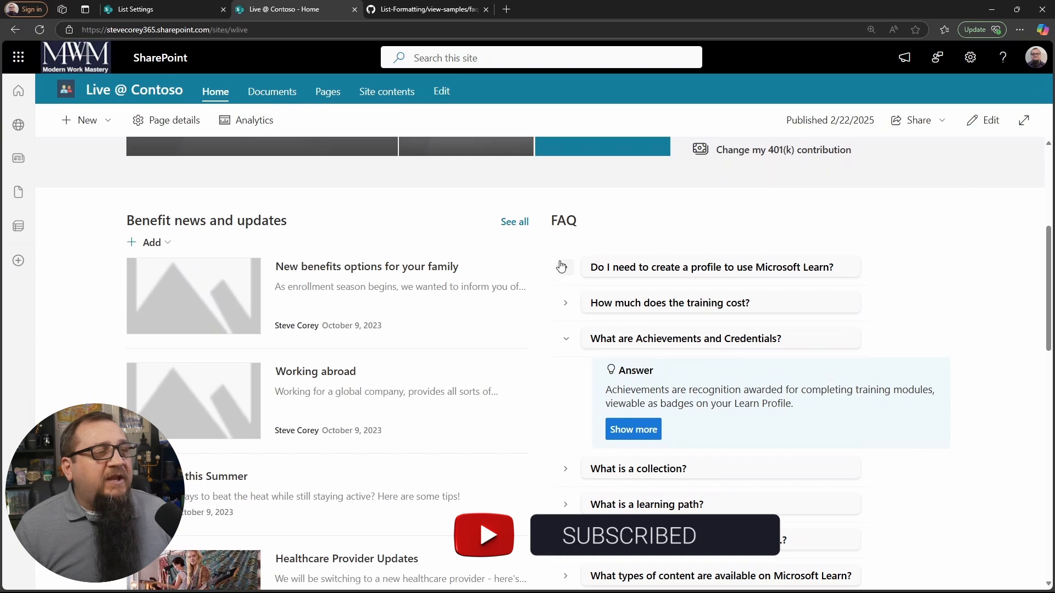
{"action": "left_click", "coordinate": [561, 267]}
{"action": "left_click", "coordinate": [561, 267]}
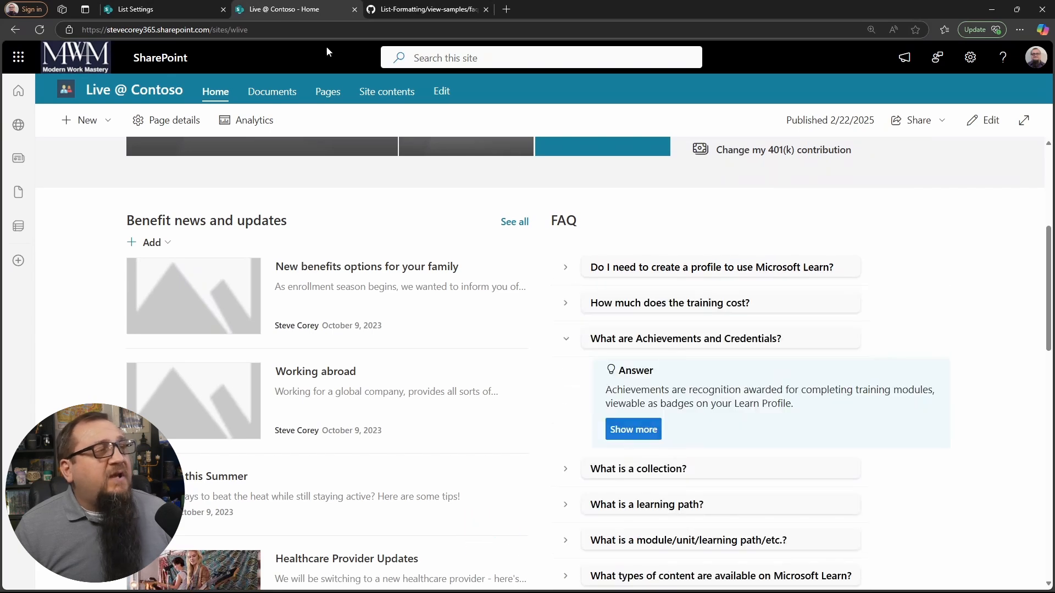
{"action": "left_click", "coordinate": [420, 9]}
{"action": "left_click_drag", "start_coordinate": [468, 373], "coordinate": [301, 368]}
{"action": "left_click", "coordinate": [488, 366]}
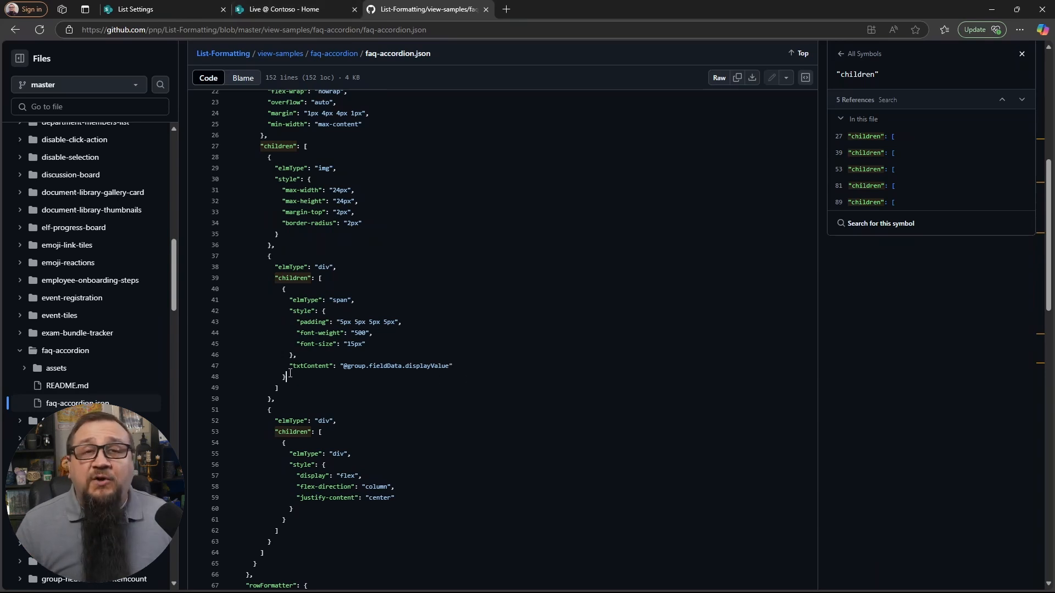
{"action": "left_click", "coordinate": [314, 10]}
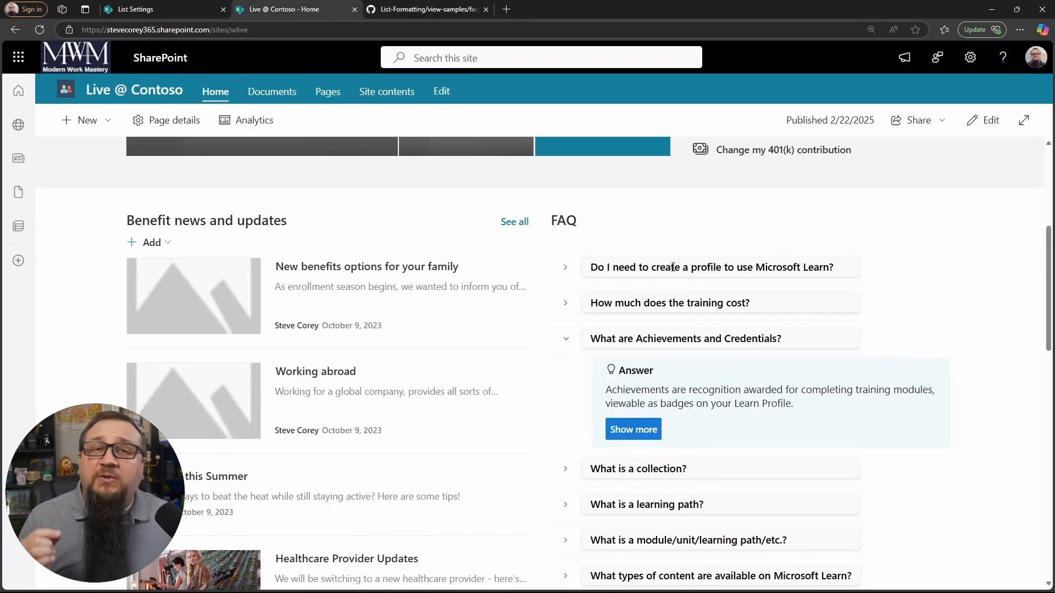
Step: Examine the rowFormatter section of faq-accordion.json and highlight the Lightbulb icon name
{"action": "key", "text": "ctrl+Tab"}
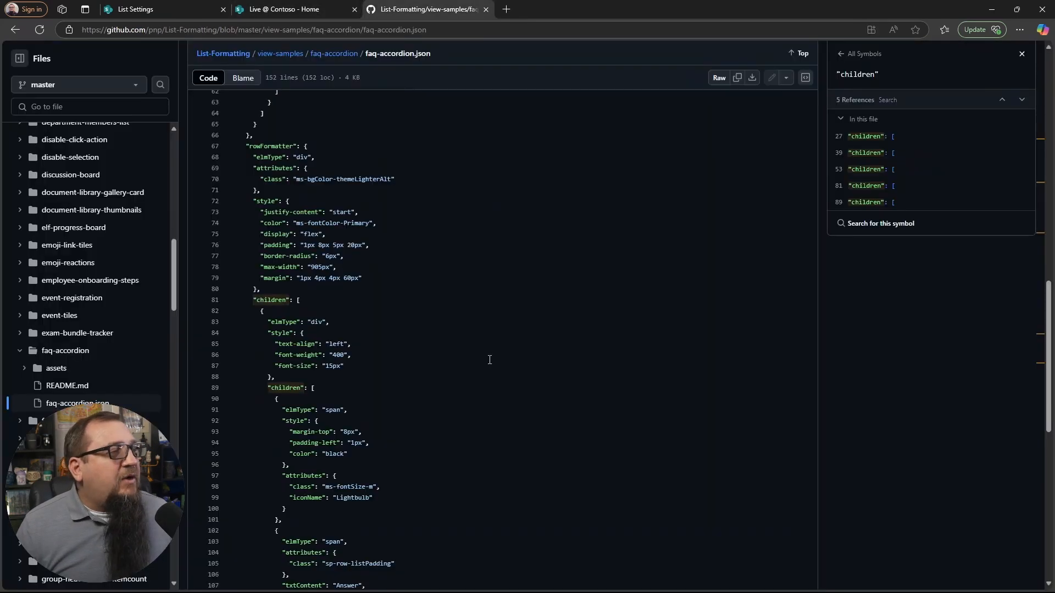
{"action": "scroll", "coordinate": [493, 358], "scroll_direction": "down", "scroll_amount": 2}
{"action": "scroll", "coordinate": [449, 357], "scroll_direction": "down", "scroll_amount": 2}
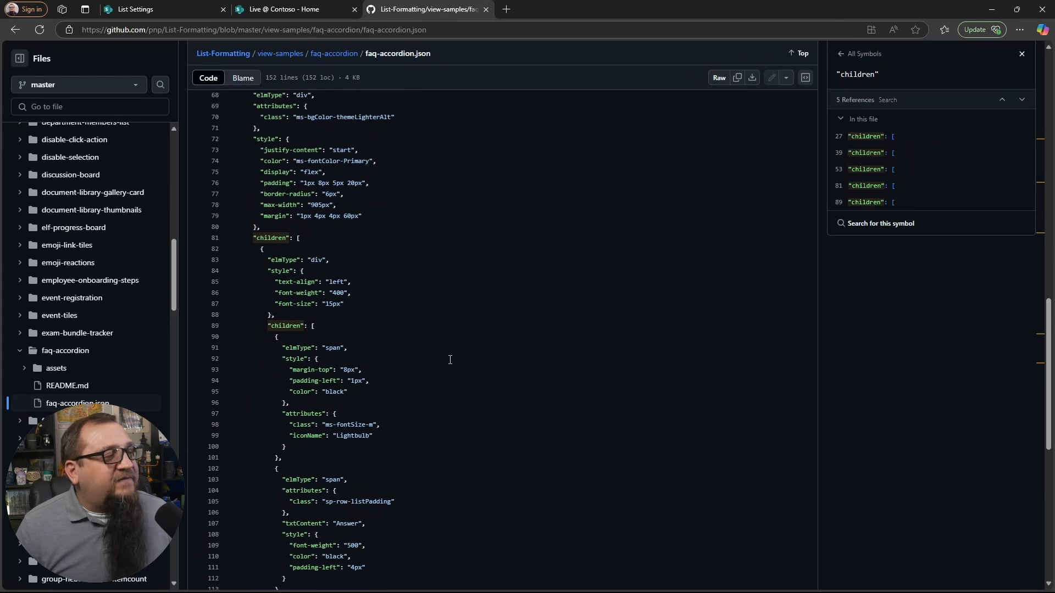
{"action": "left_click", "coordinate": [355, 333]}
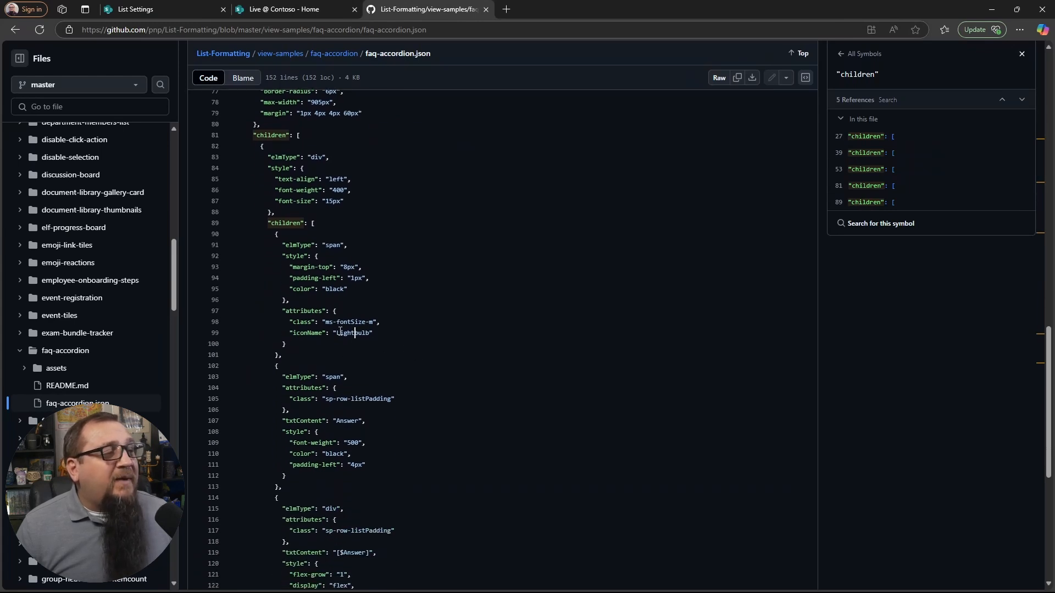
{"action": "double_click", "coordinate": [340, 333]}
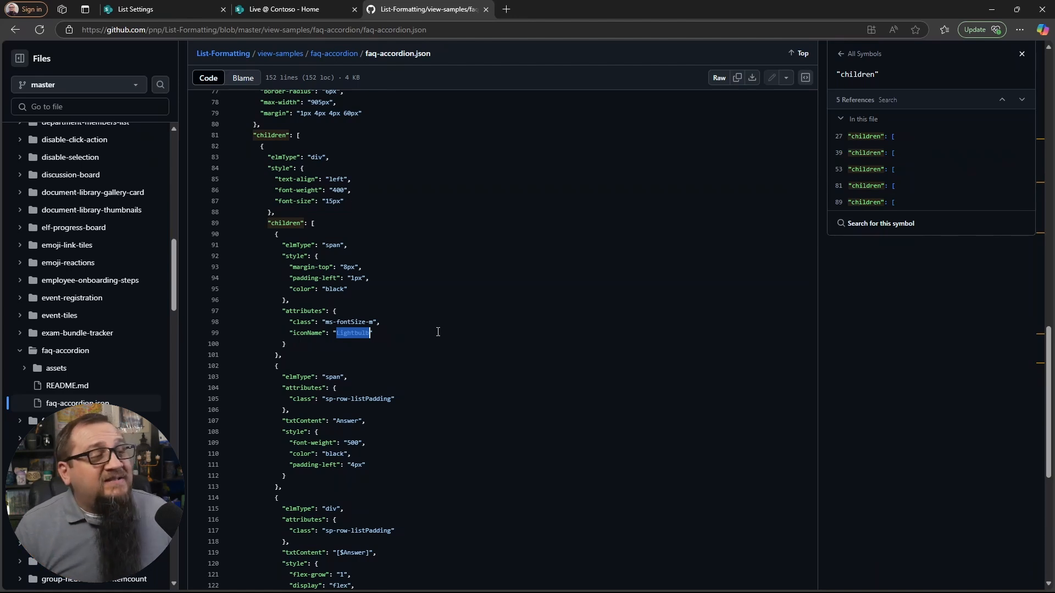
Step: Highlight the Lightbulb icon name again and examine the div element below it that outputs the Answer column's text
{"action": "left_click", "coordinate": [390, 333]}
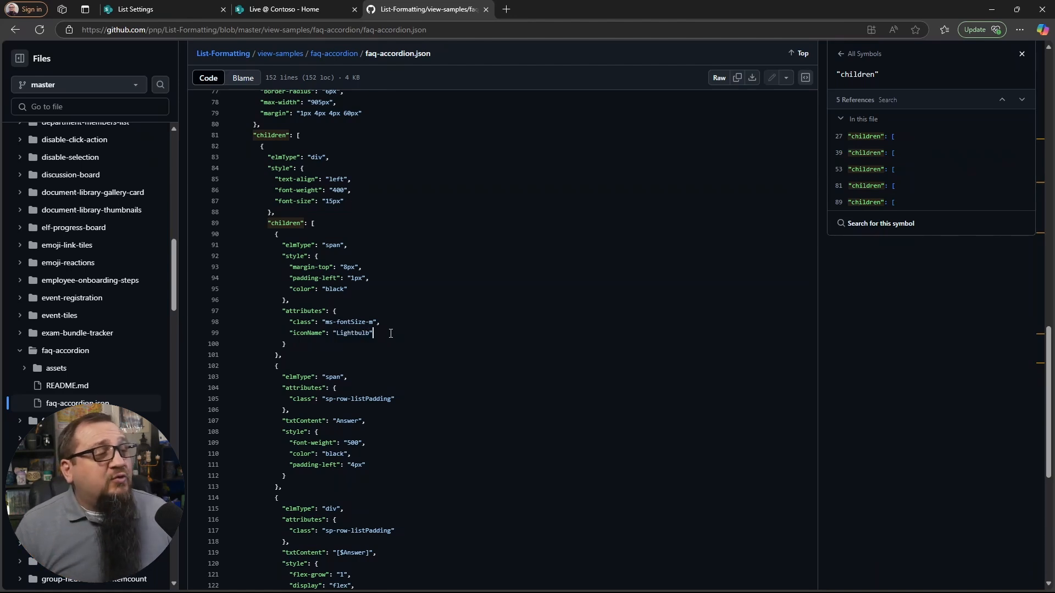
{"action": "double_click", "coordinate": [358, 333]}
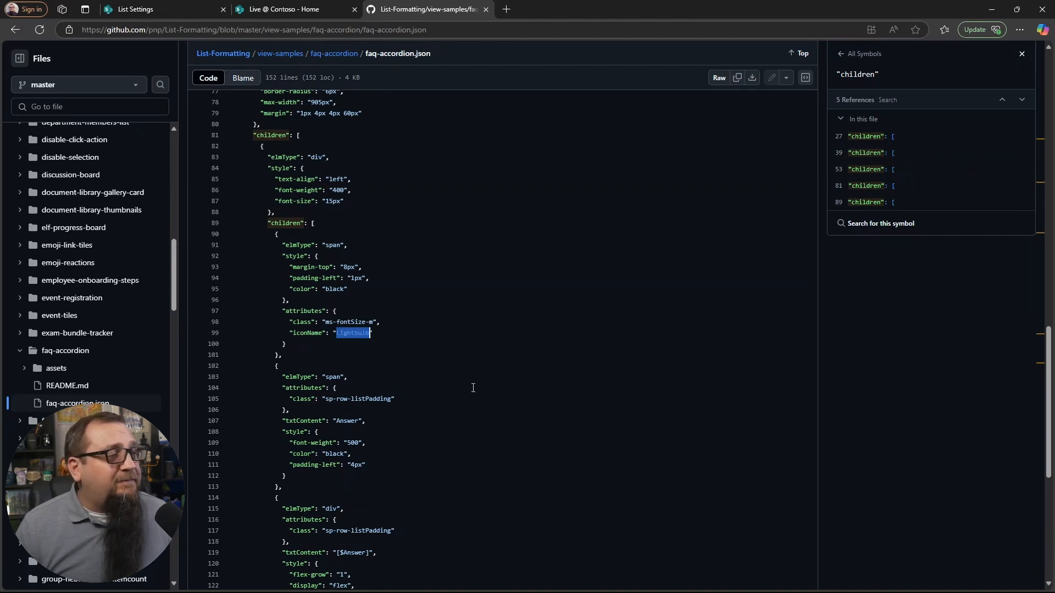
{"action": "scroll", "coordinate": [474, 388], "scroll_direction": "down", "scroll_amount": 3}
{"action": "left_click", "coordinate": [300, 344]}
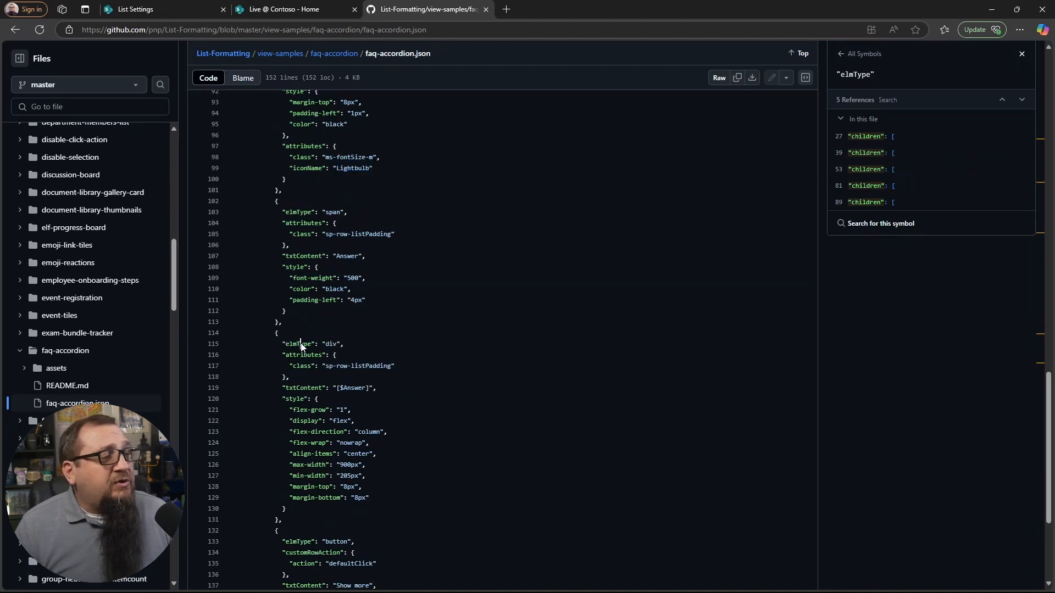
{"action": "left_click", "coordinate": [337, 344]}
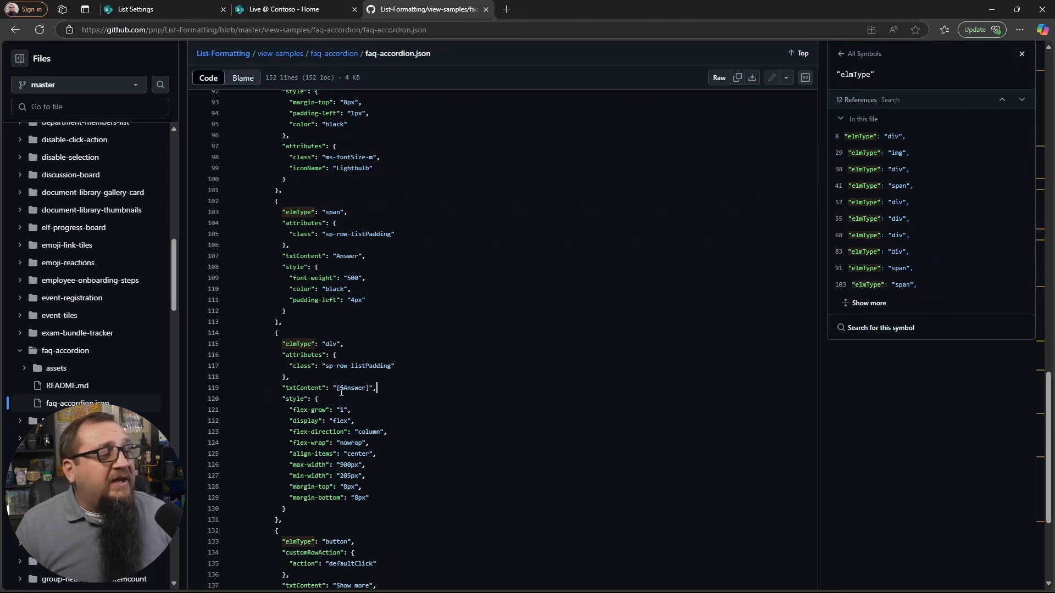
Step: Examine the button element at the end of the JSON, covering its customRowAction and its "Show more" text
{"action": "scroll", "coordinate": [410, 387], "scroll_direction": "down", "scroll_amount": 3}
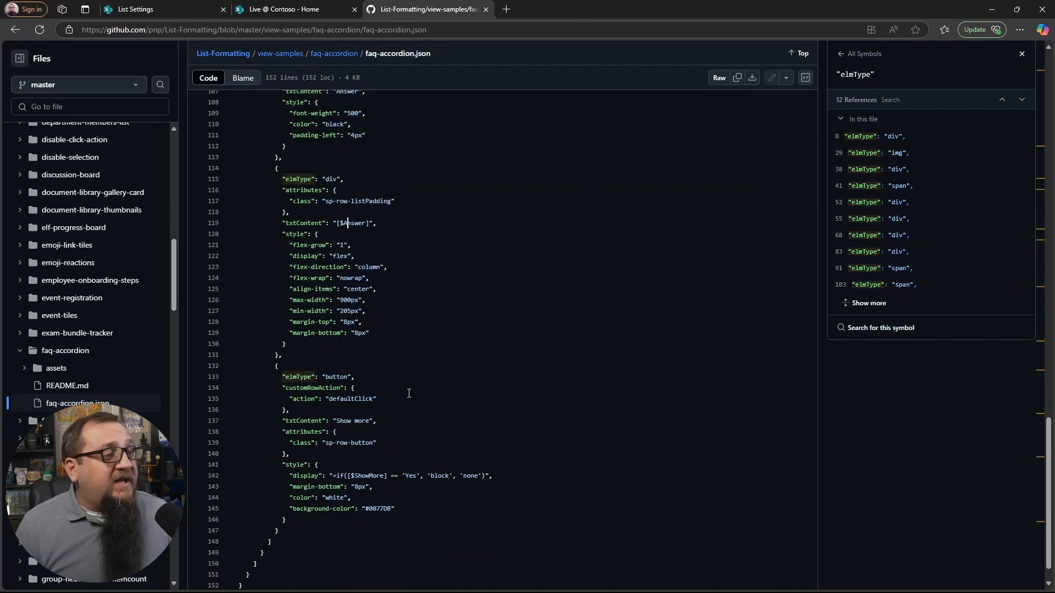
{"action": "left_click", "coordinate": [336, 388]}
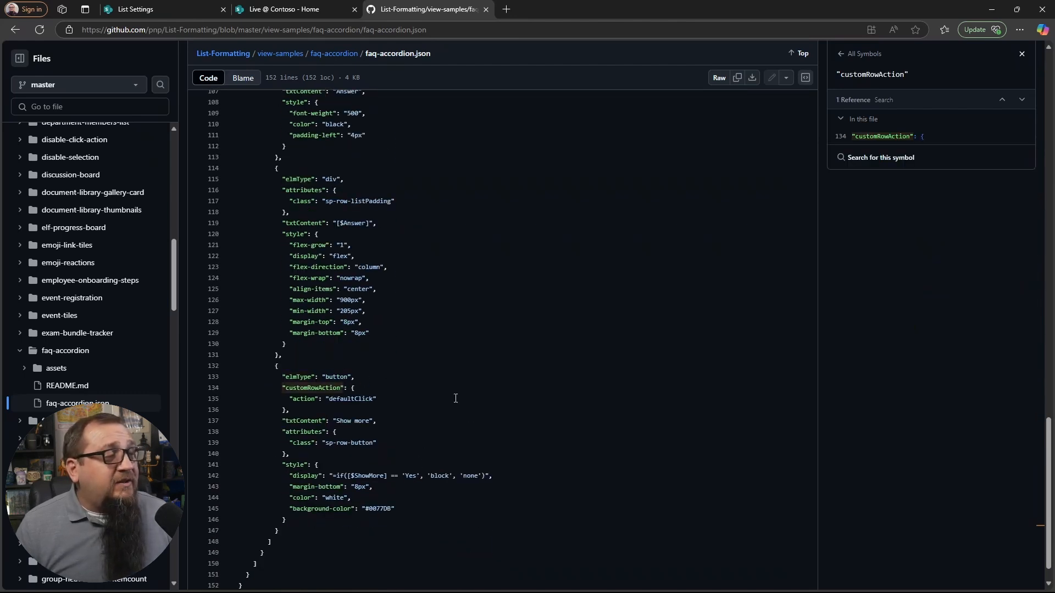
{"action": "double_click", "coordinate": [336, 377]}
{"action": "left_click", "coordinate": [407, 422]}
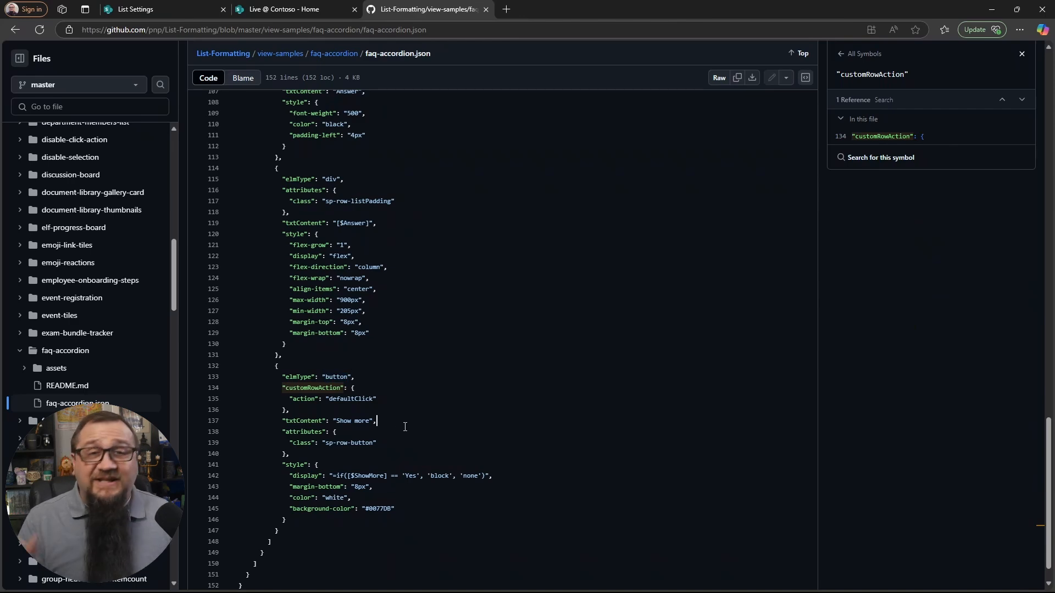
Step: Compare the Show more button in the Home page's FAQ with the JSON display condition based on the ShowMore column
{"action": "left_click", "coordinate": [152, 14]}
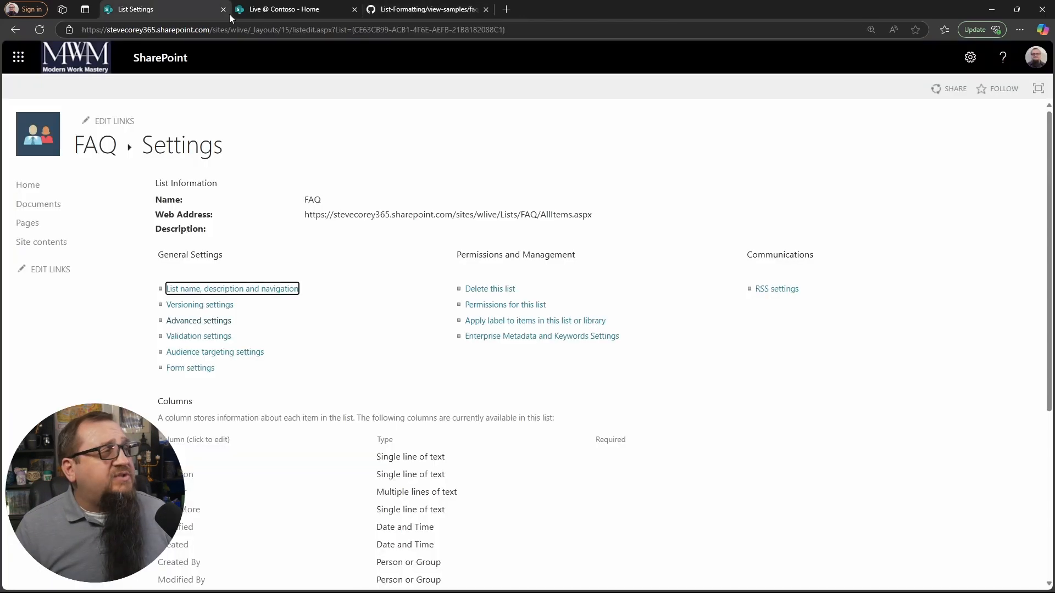
{"action": "left_click", "coordinate": [263, 10]}
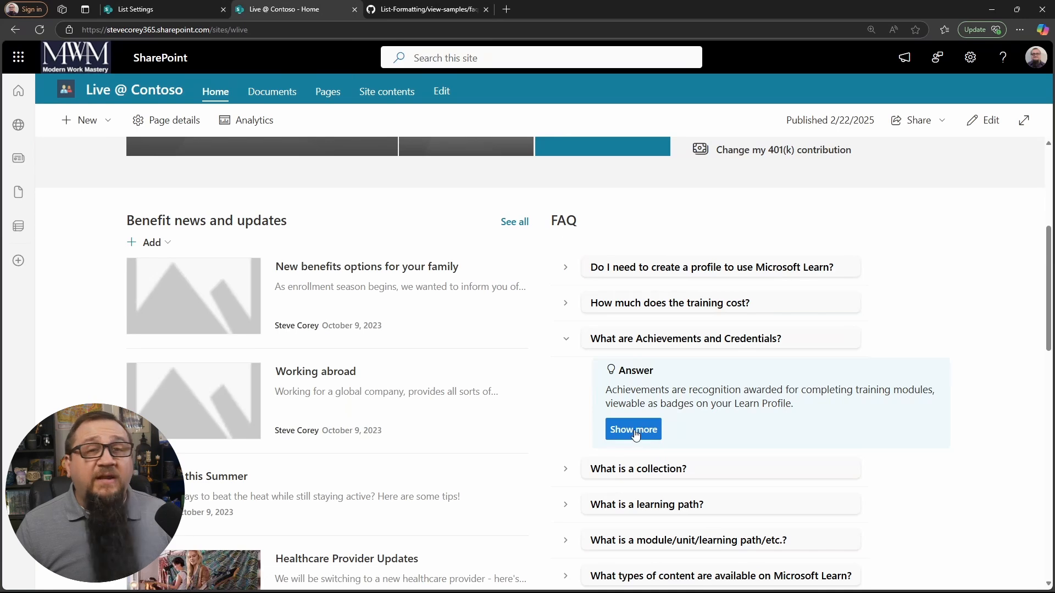
{"action": "key", "text": "ctrl+Tab"}
{"action": "double_click", "coordinate": [303, 475]}
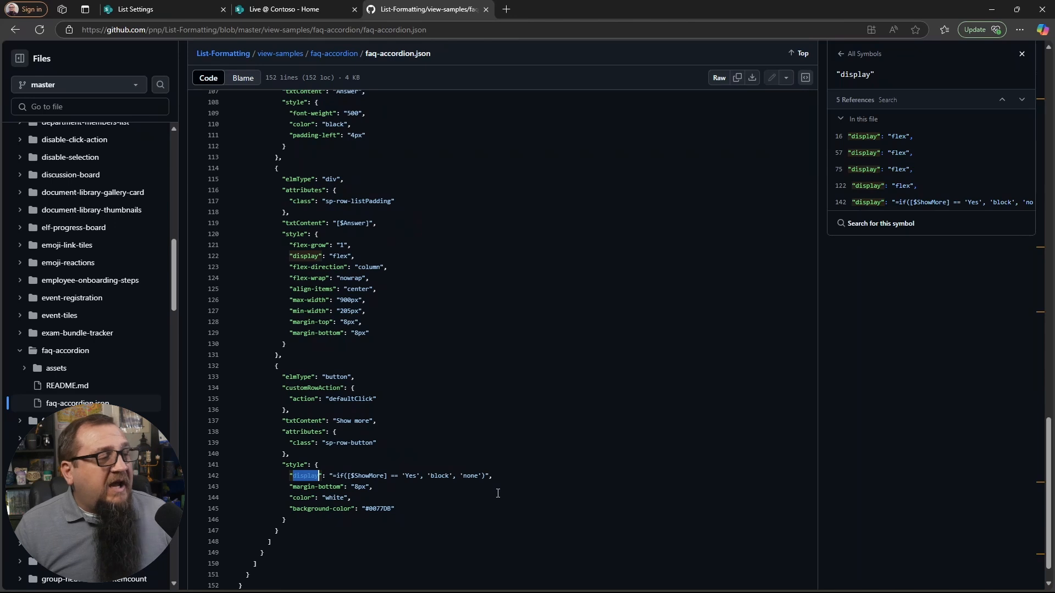
{"action": "left_click", "coordinate": [495, 476]}
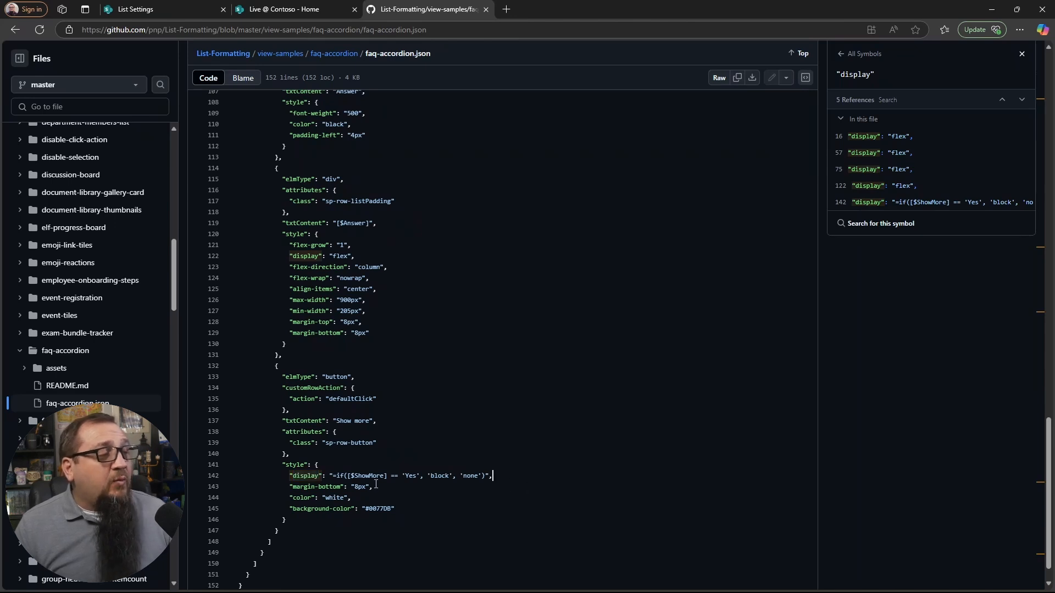